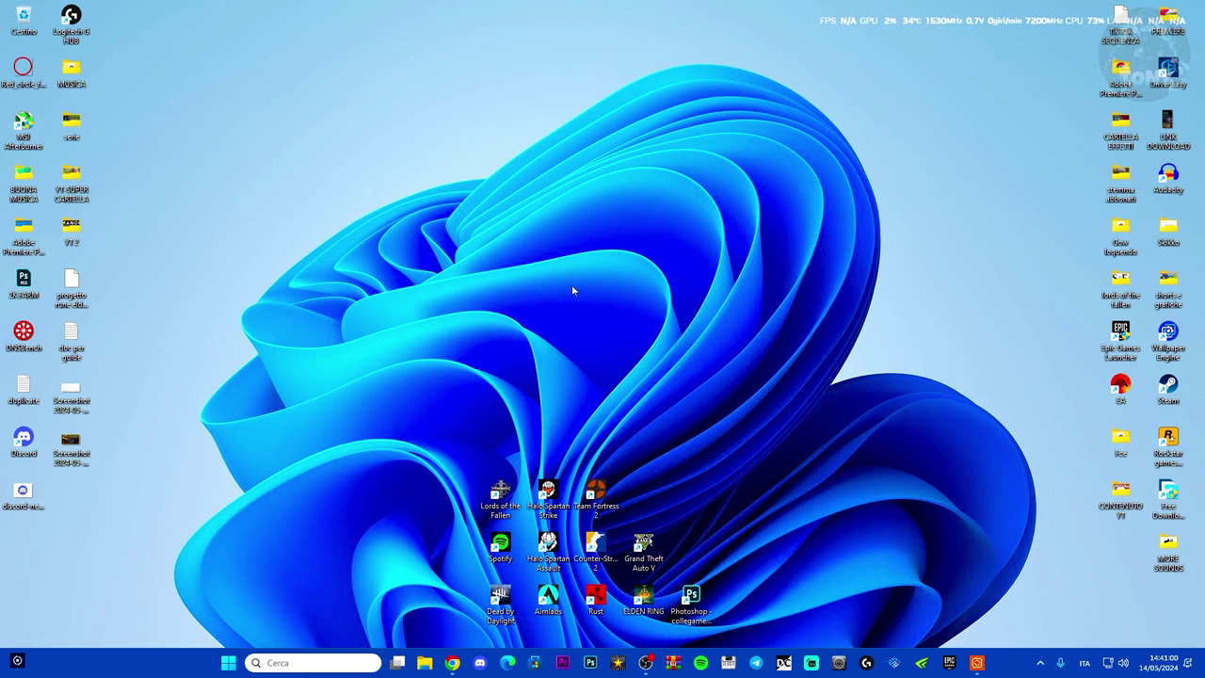
Open Avast Driver Updater and, in Chrome, compare the Lite, Pro and Technician editions on the Driver Easy website
click(978, 663)
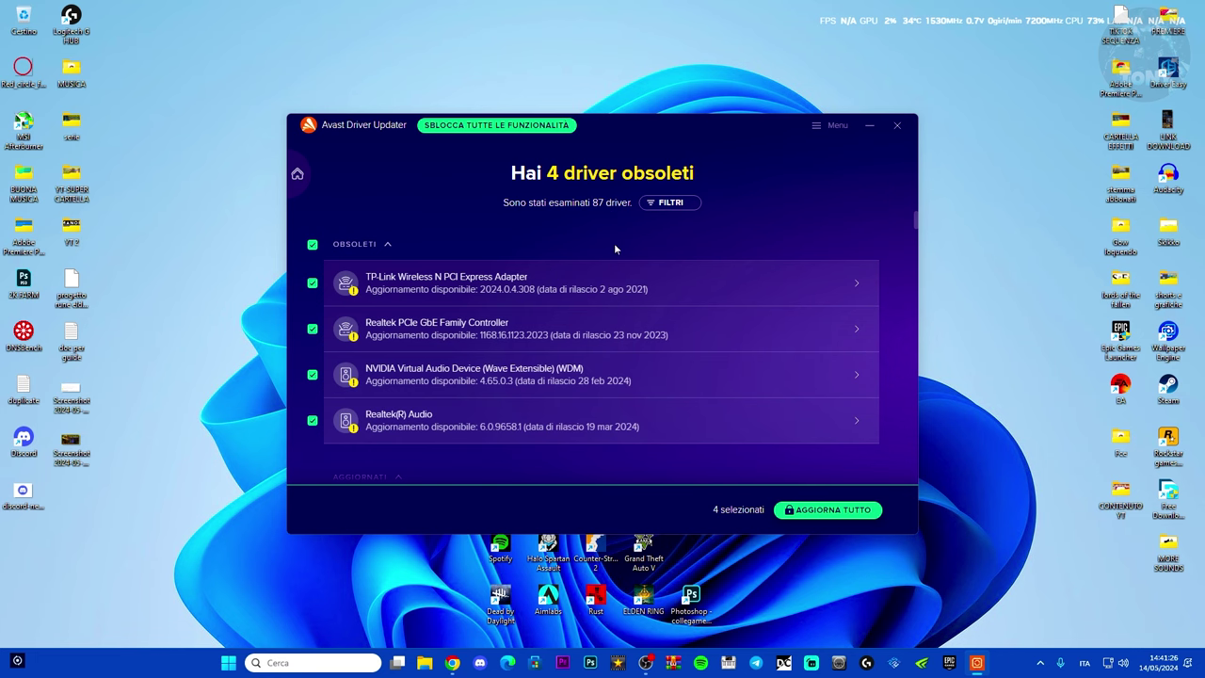
click(452, 662)
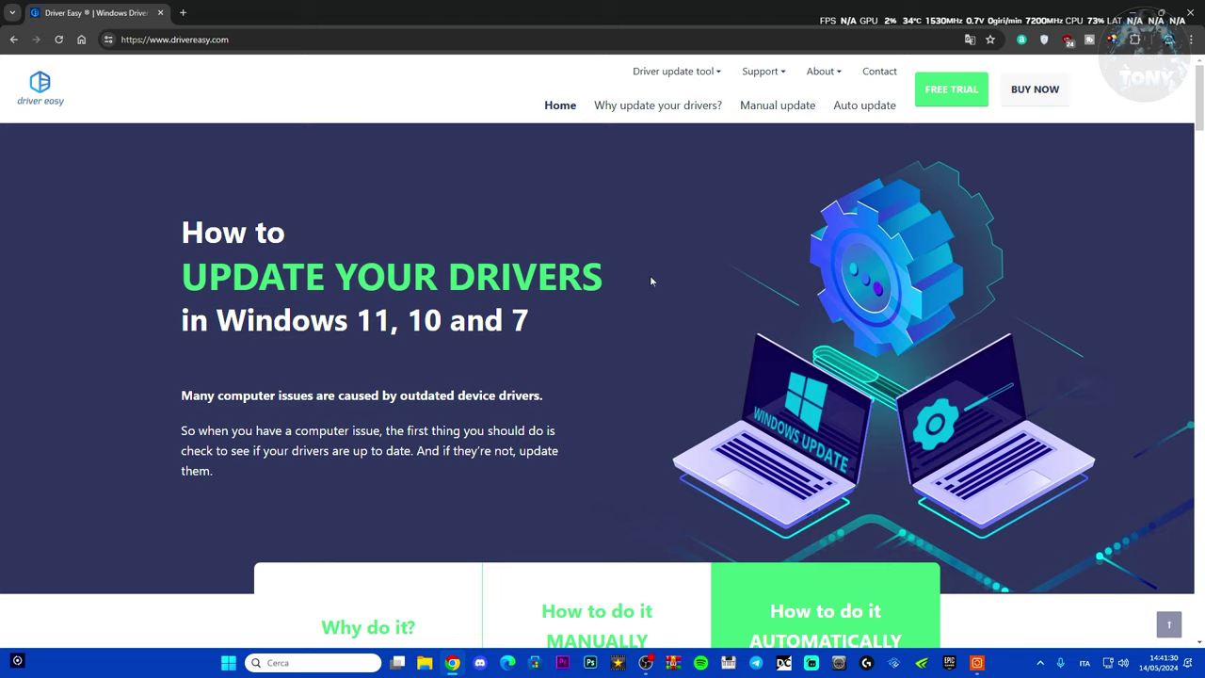
scroll(686, 267, down, 20)
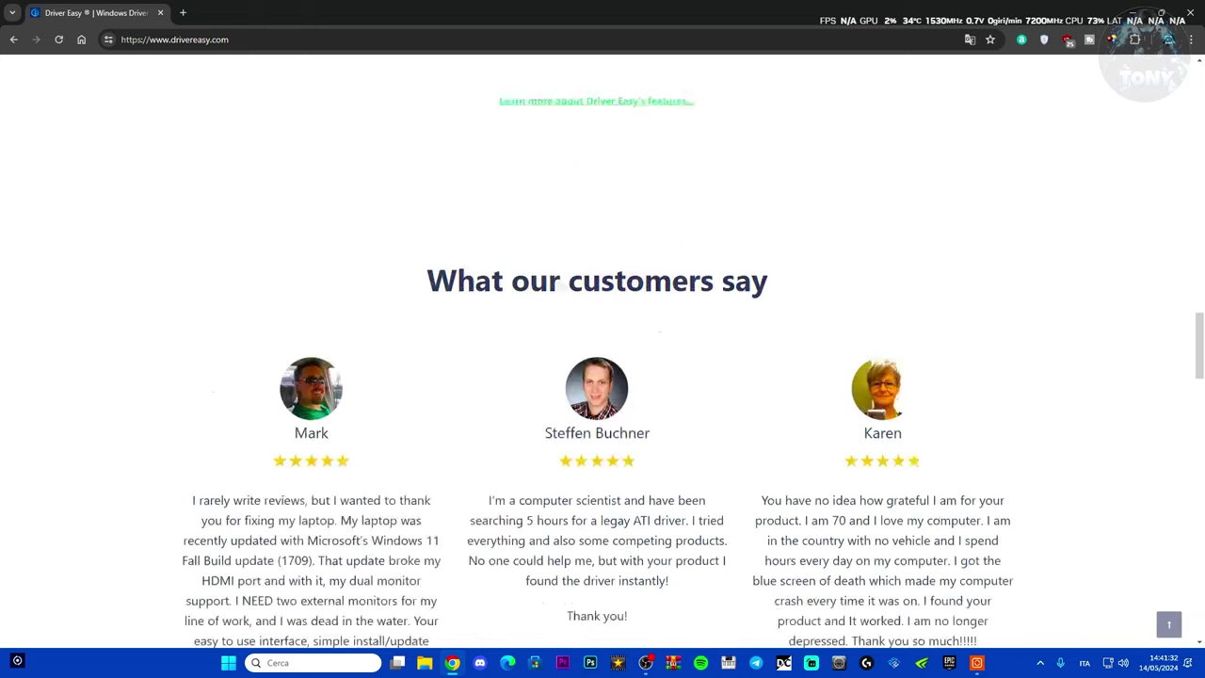
scroll(772, 272, down, 10)
scroll(770, 273, up, 6)
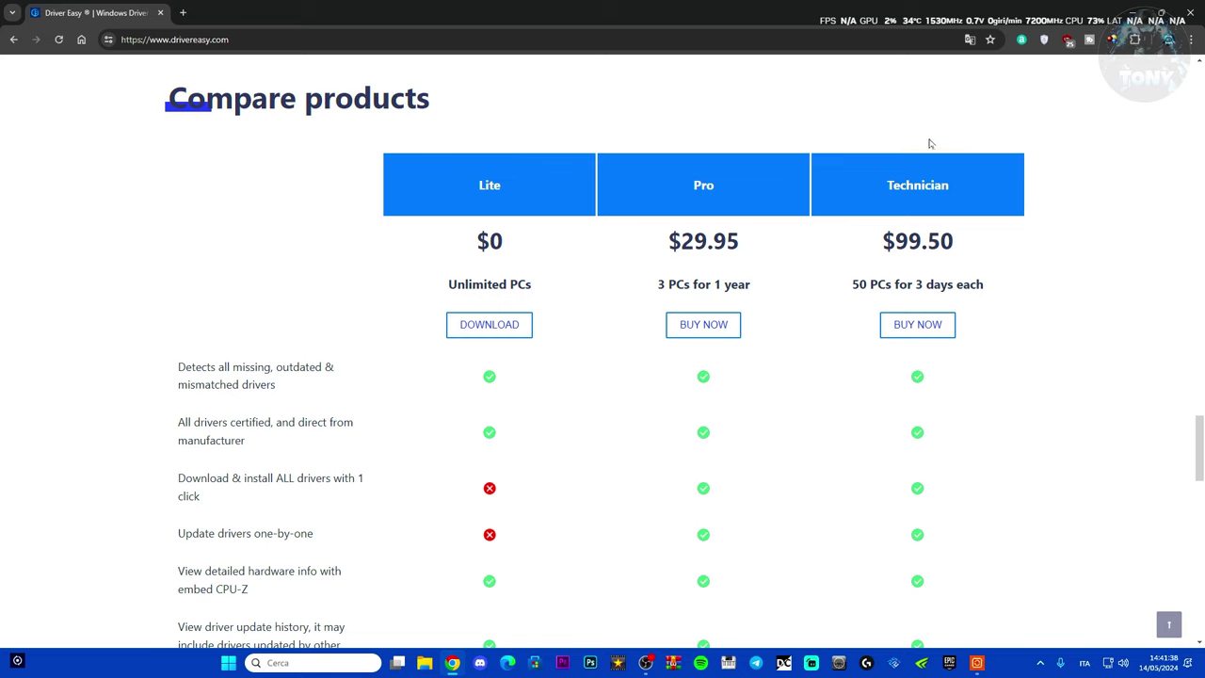
scroll(941, 226, down, 1)
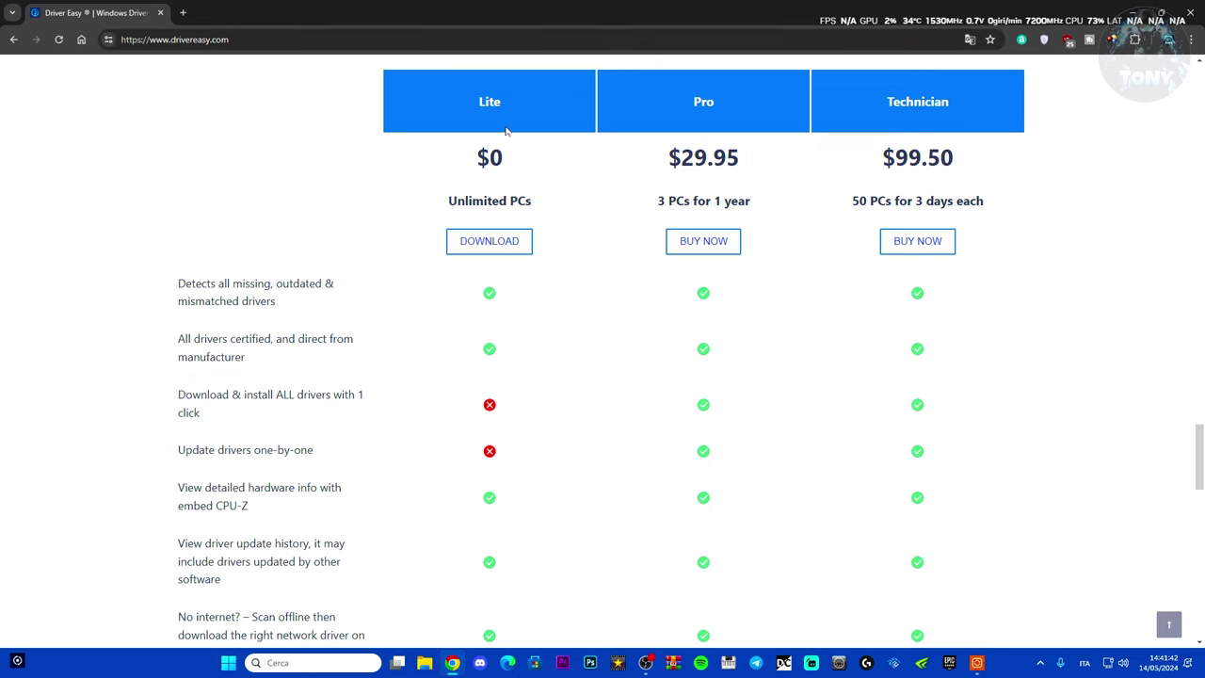
click(1142, 6)
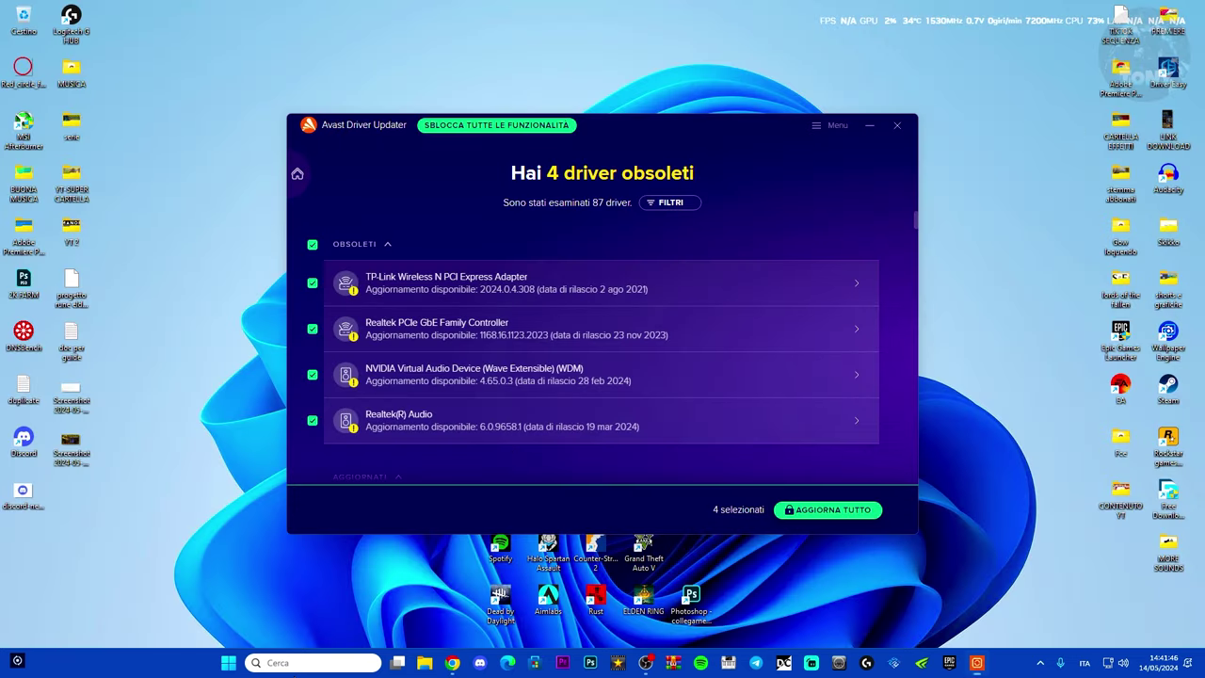
Find Driver Easy with the system search term "driver", open it and place its window beside Avast Driver Updater
click(300, 663)
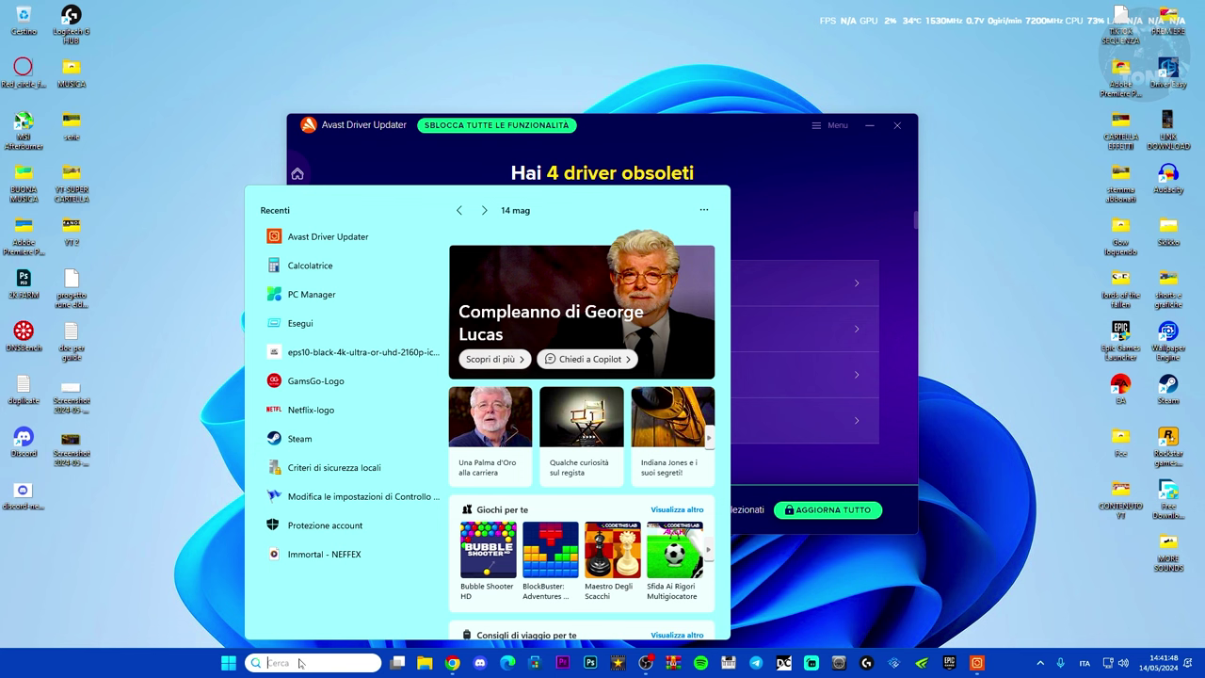
text(driver)
click(319, 285)
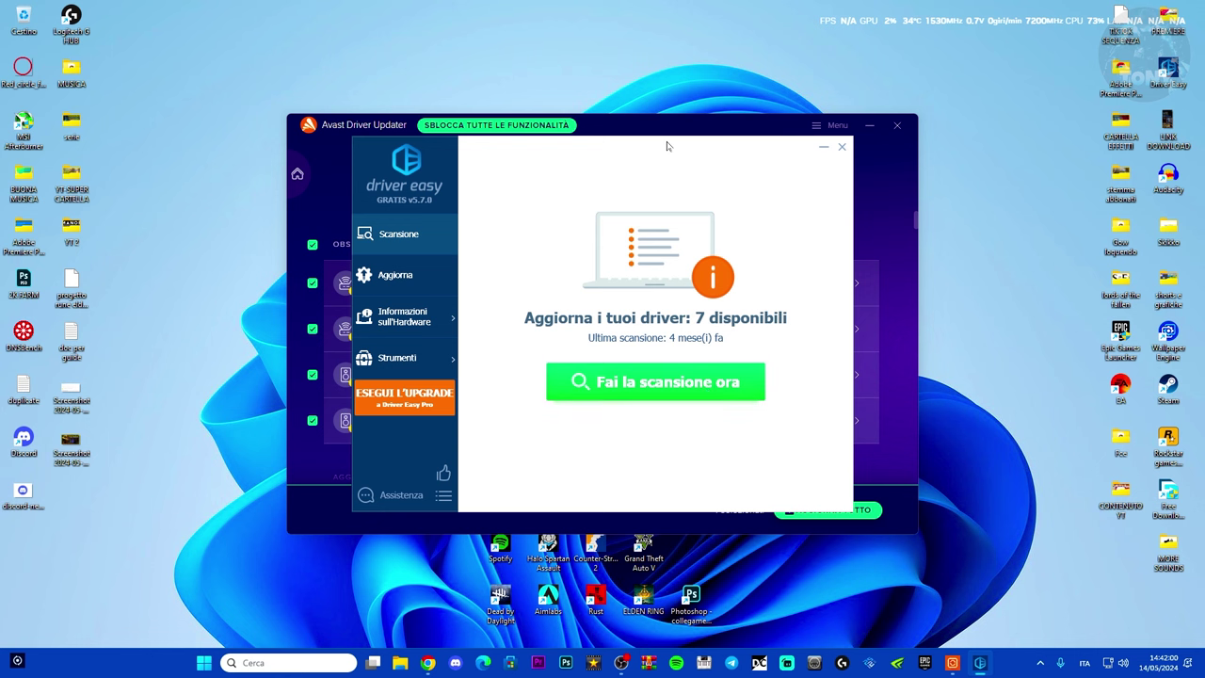
drag(668, 148, 855, 175)
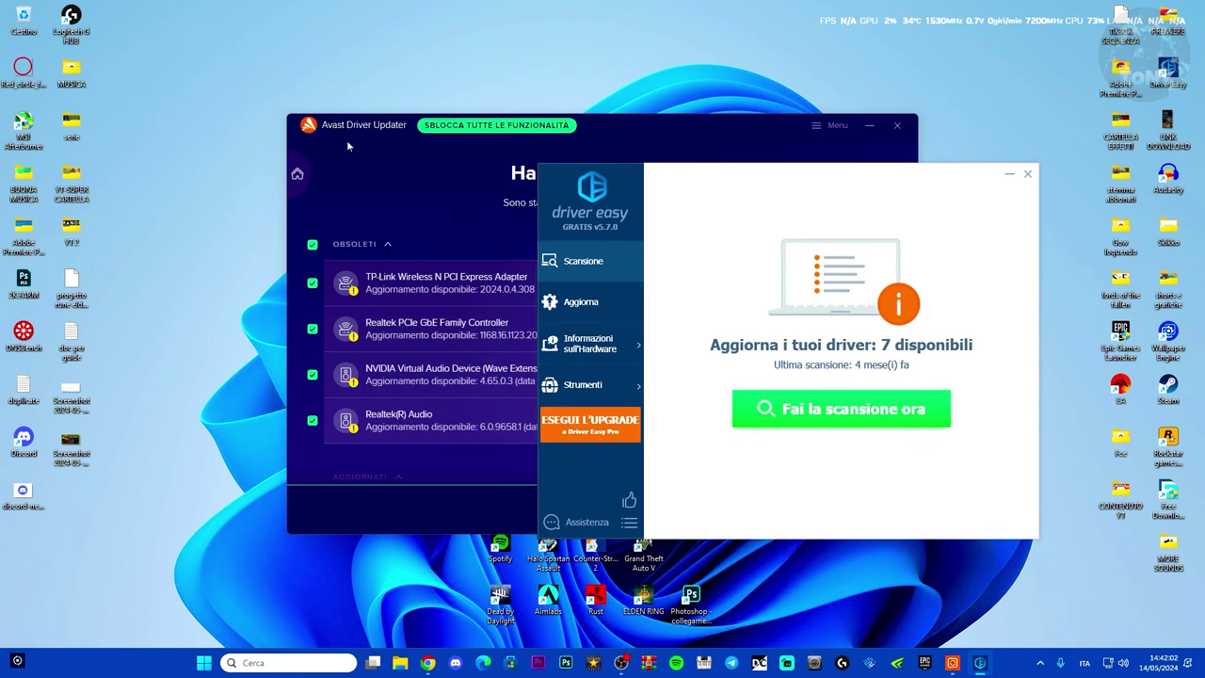
drag(781, 196, 924, 172)
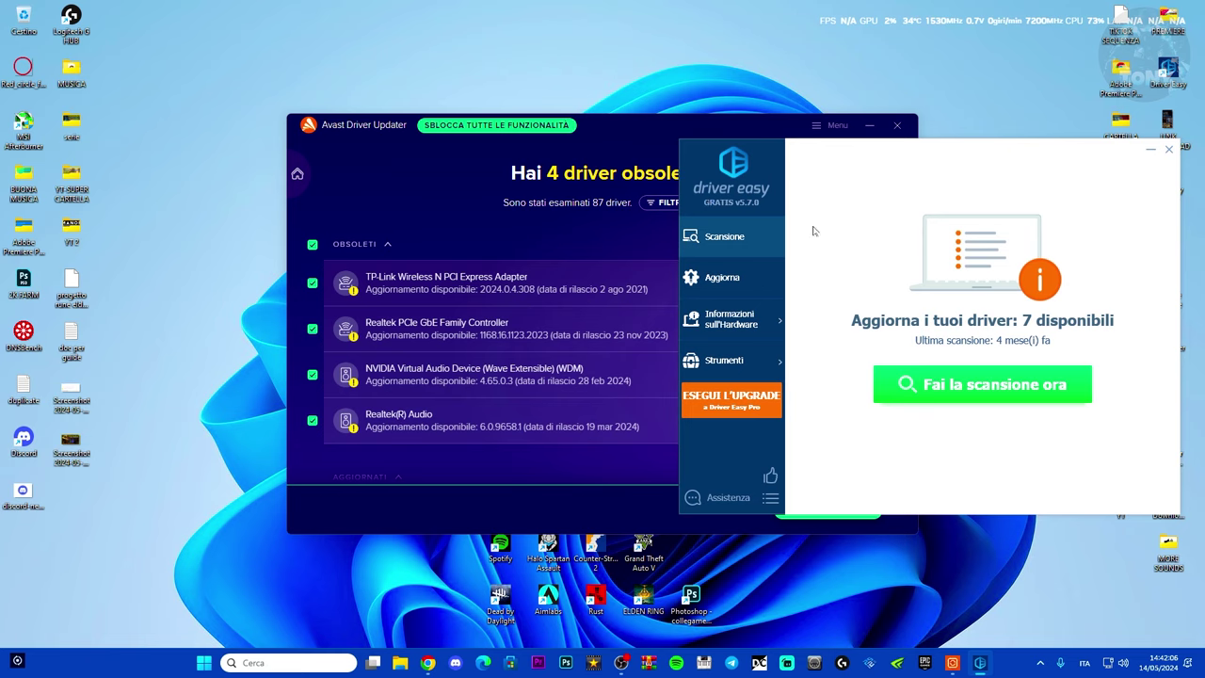
Scan the computer for outdated drivers and review the whole list of available updates
click(977, 398)
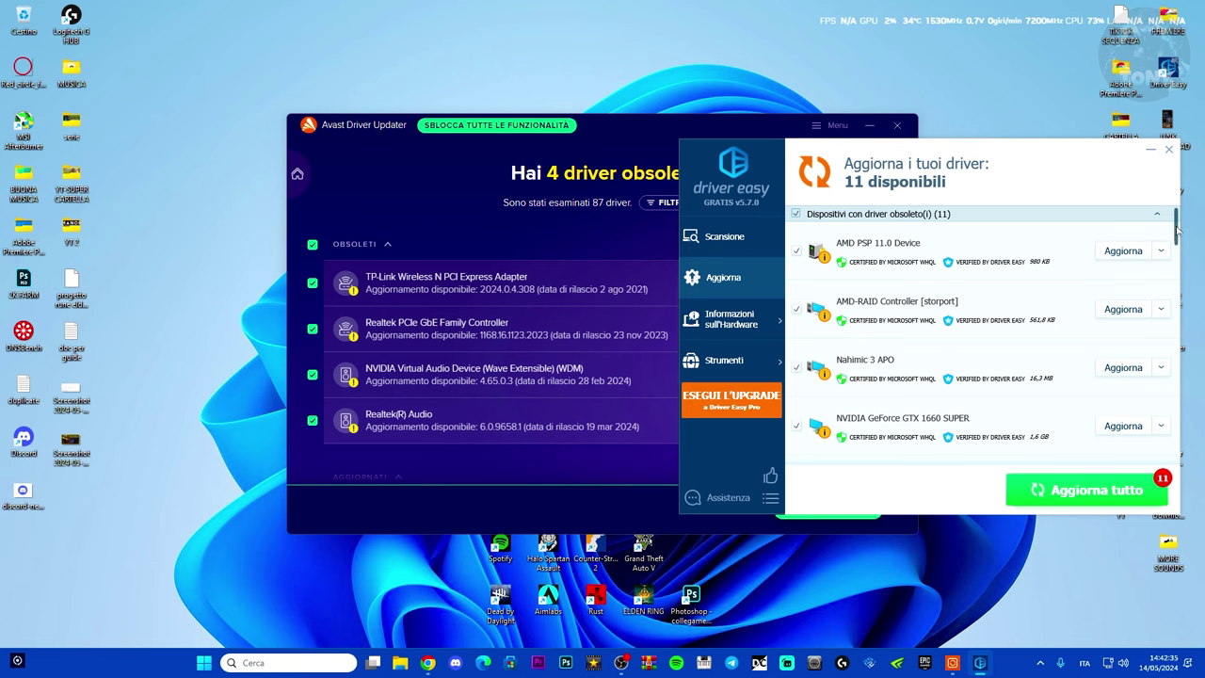
scroll(1176, 235, down, 2)
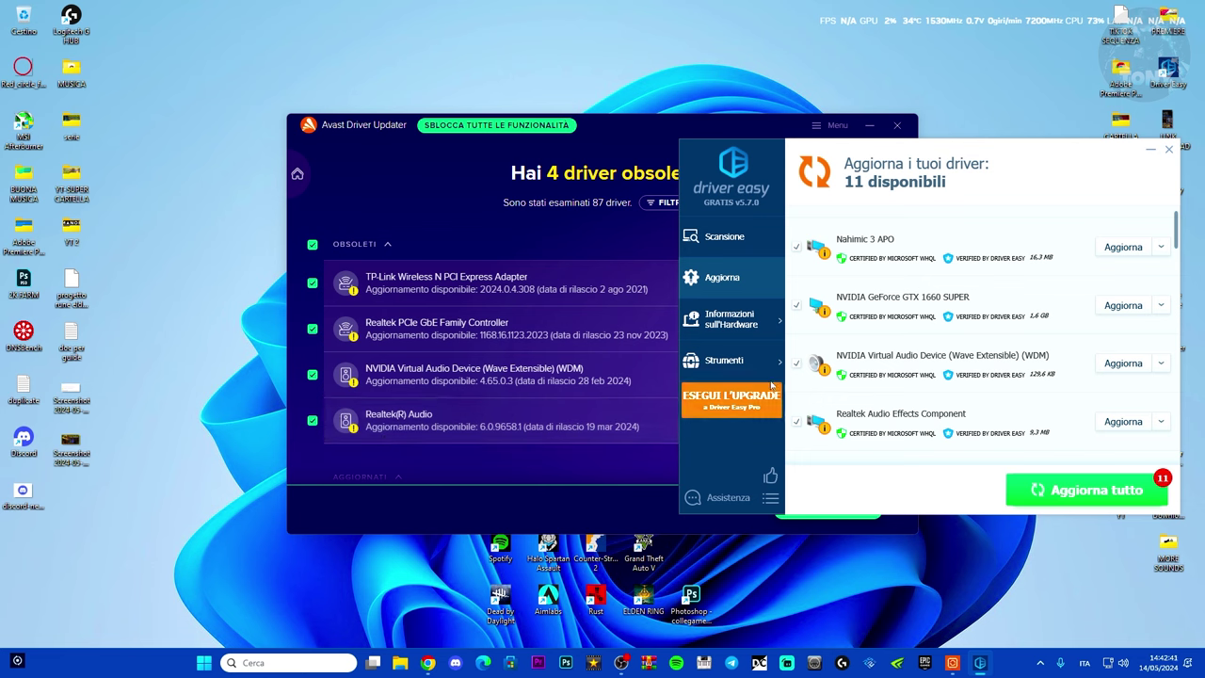
scroll(1179, 247, down, 3)
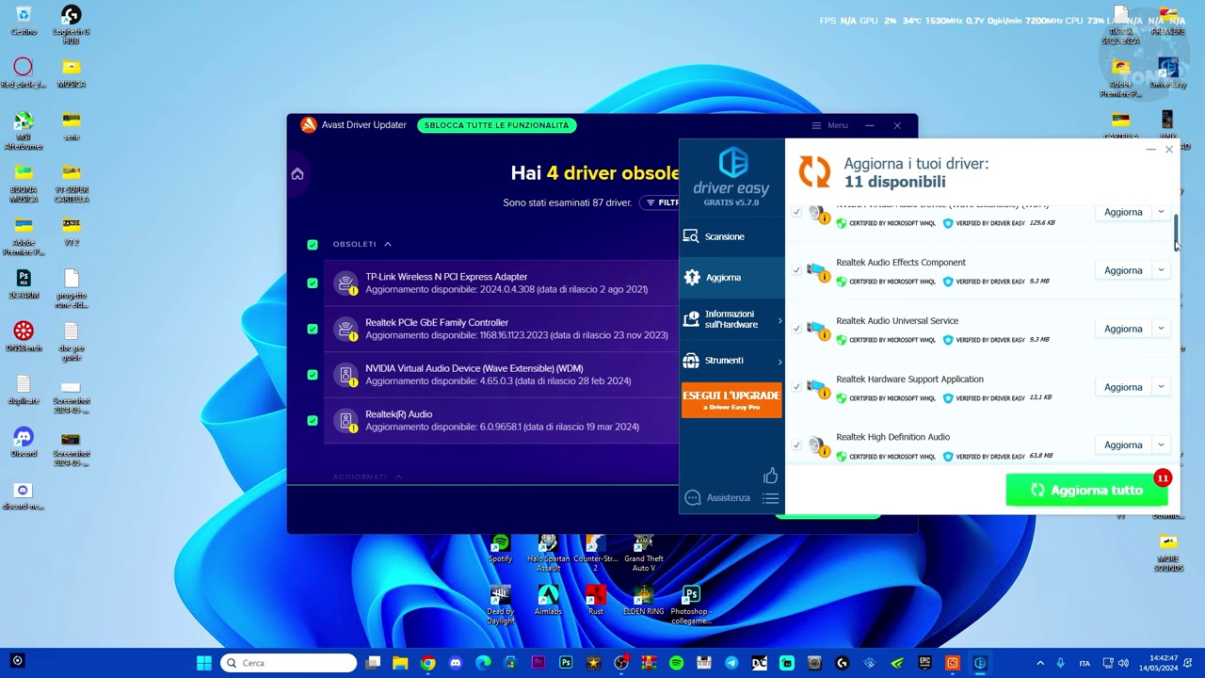
scroll(1175, 244, down, 1)
scroll(1175, 246, down, 3)
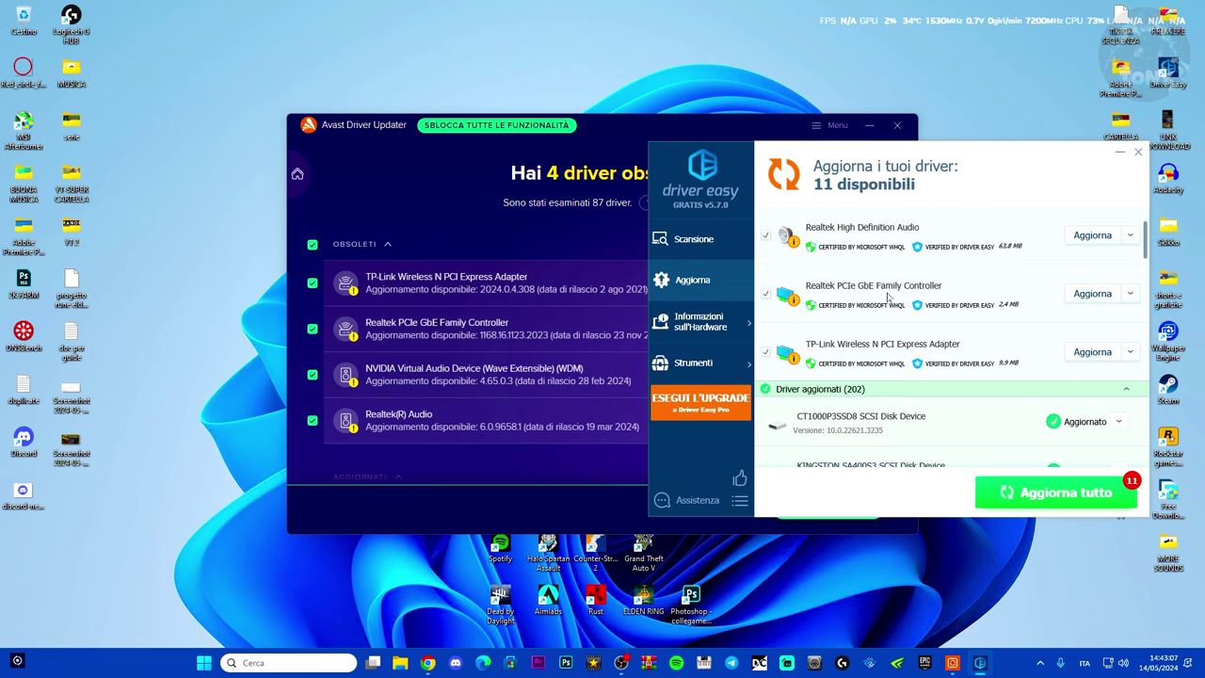
Download the Realtek PCIe GbE Family Controller driver, choosing Crea manualmente for the restore point and Installa manualmente for the installation
click(1095, 297)
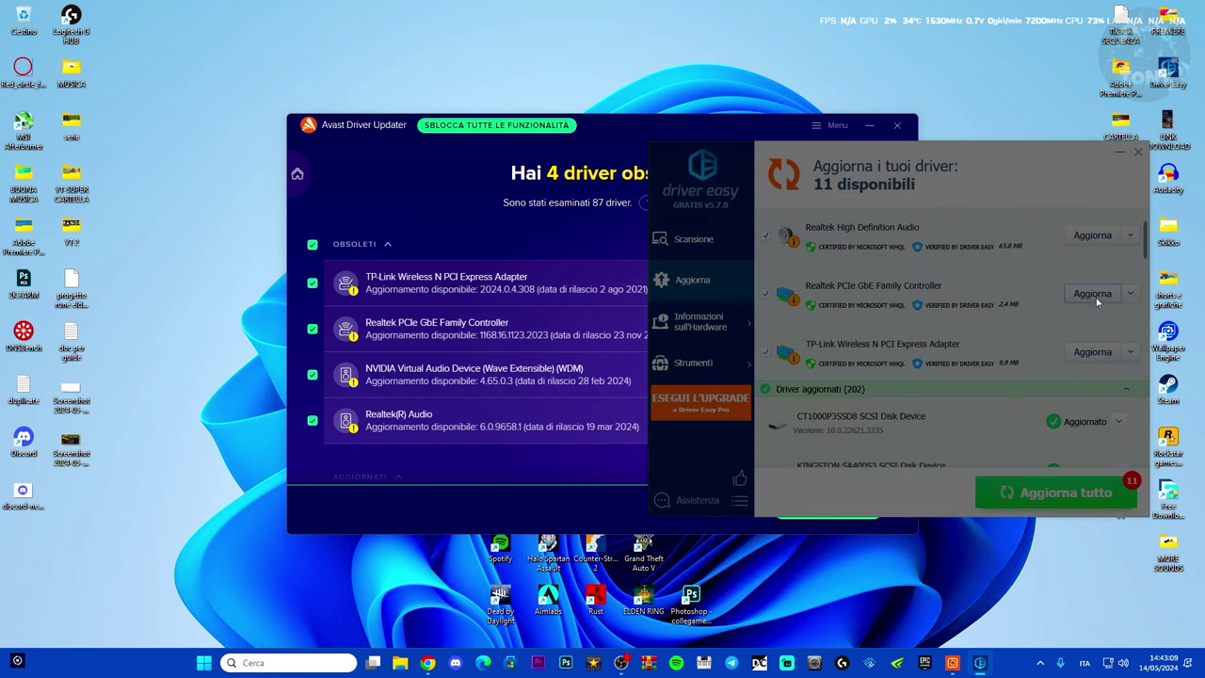
click(835, 382)
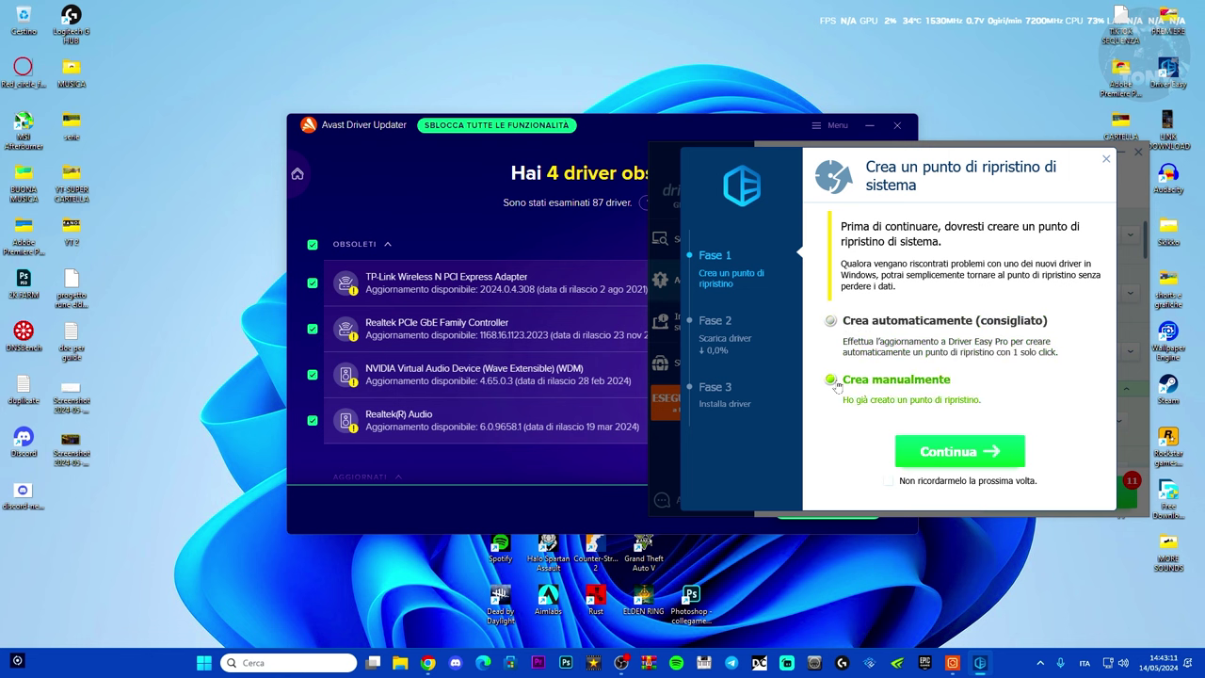
click(968, 454)
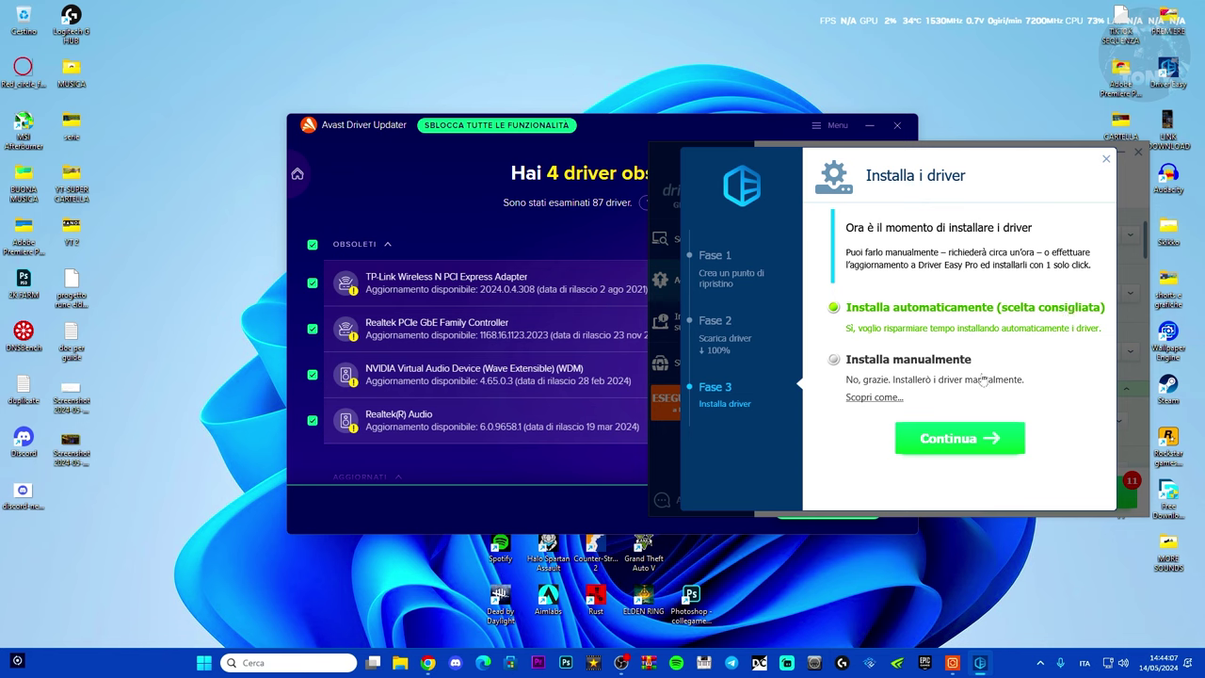
click(834, 360)
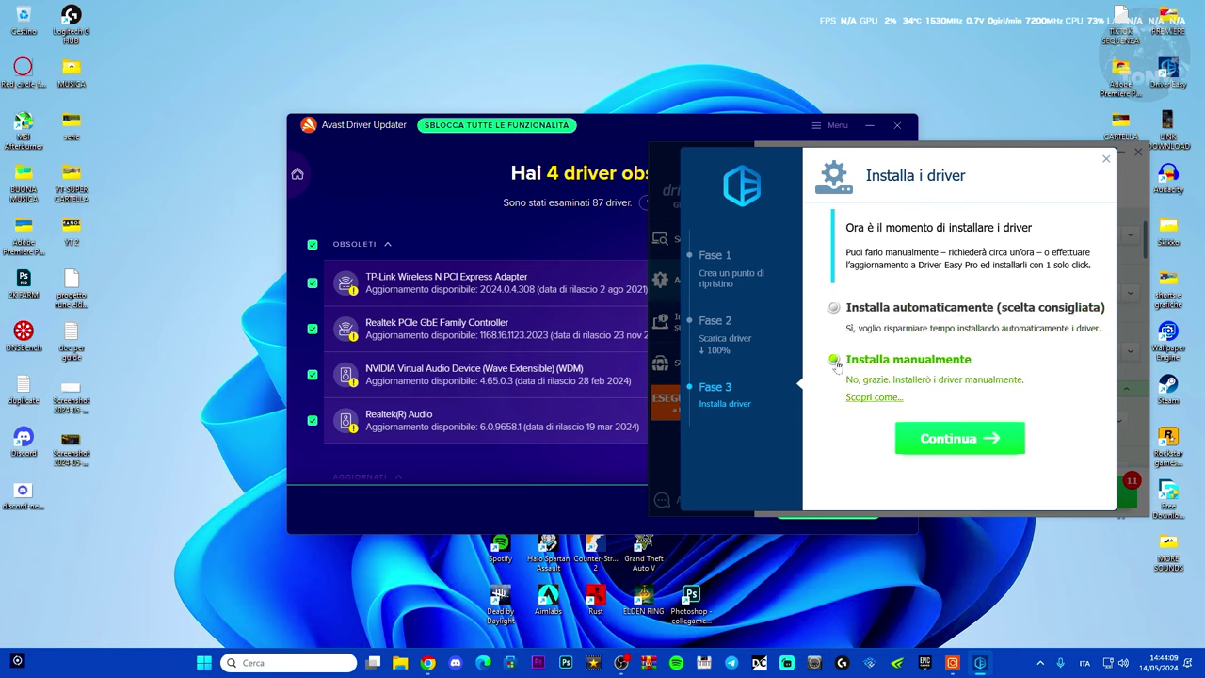
click(962, 441)
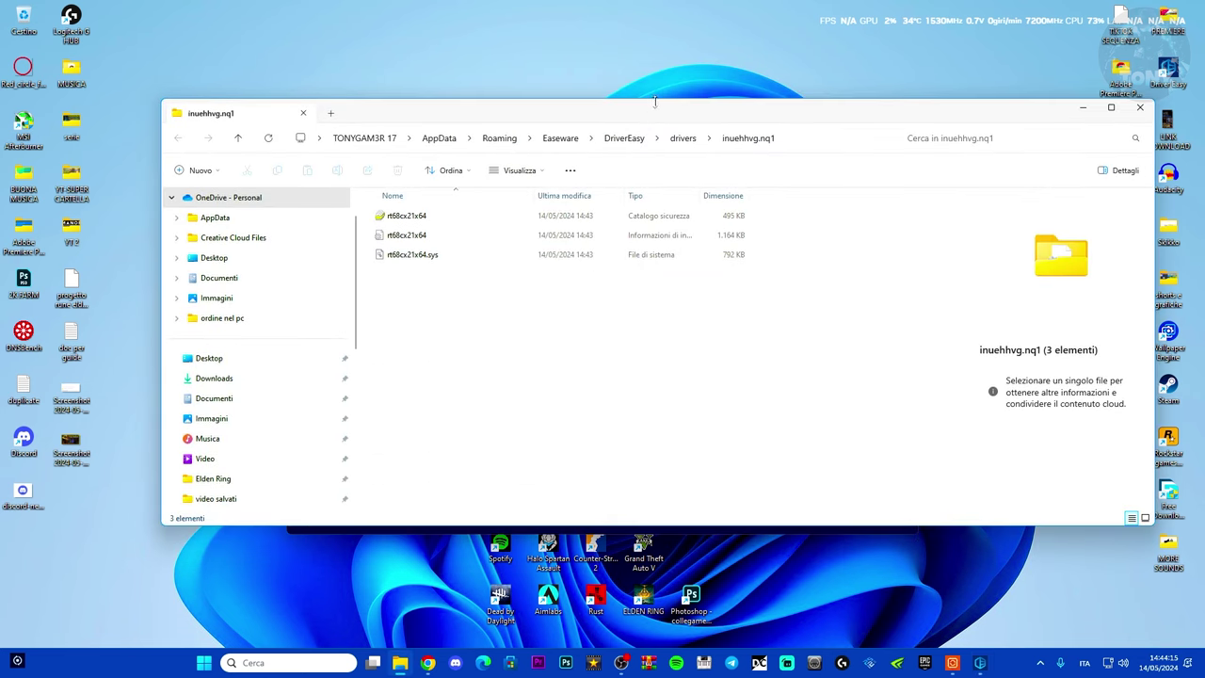
Move the File Explorer window aside and copy the full path of the downloaded driver folder inuehhvg.nq1
drag(638, 108, 815, 114)
click(979, 137)
key(ctrl+c)
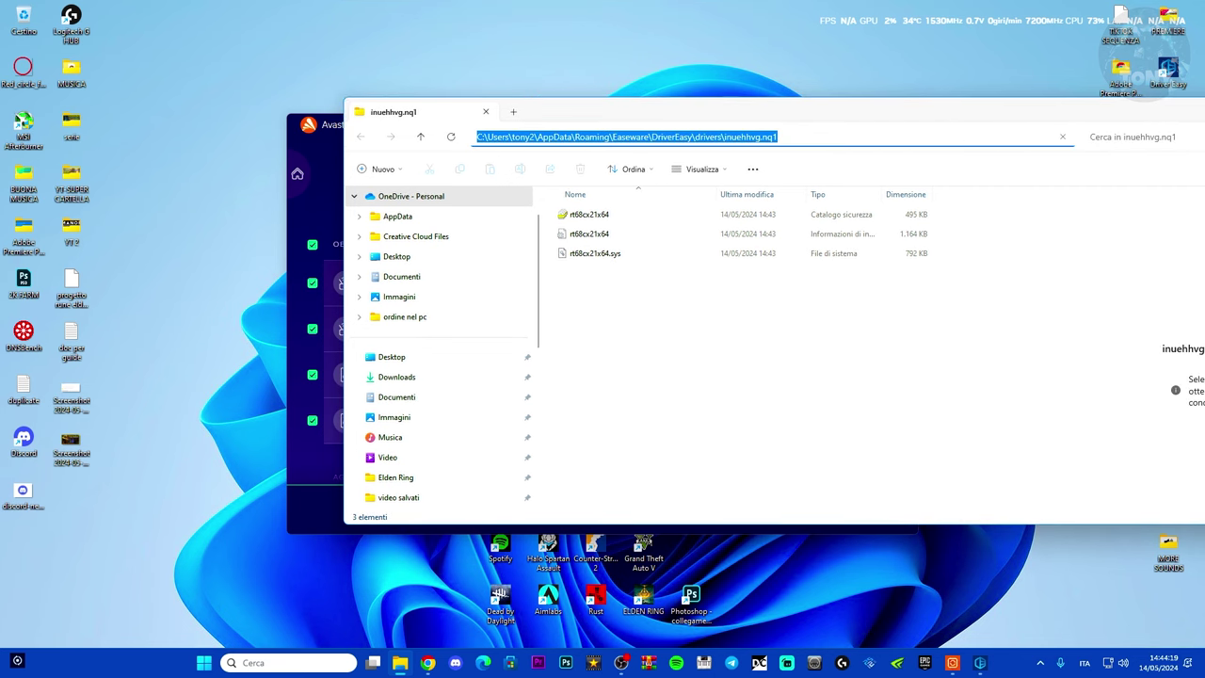
right_click(754, 139)
click(785, 169)
Open Gestione dispositivi and check the properties of the Realtek PCIe GbE Family Controller under Schede di rete
right_click(206, 663)
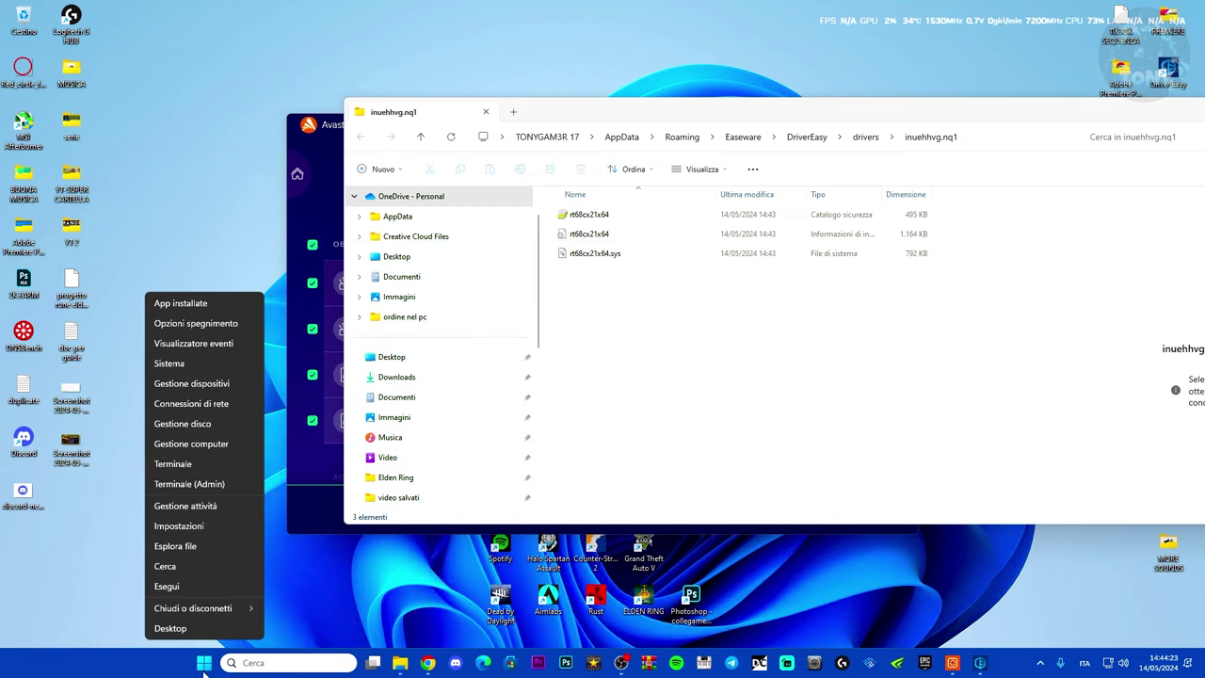
click(181, 385)
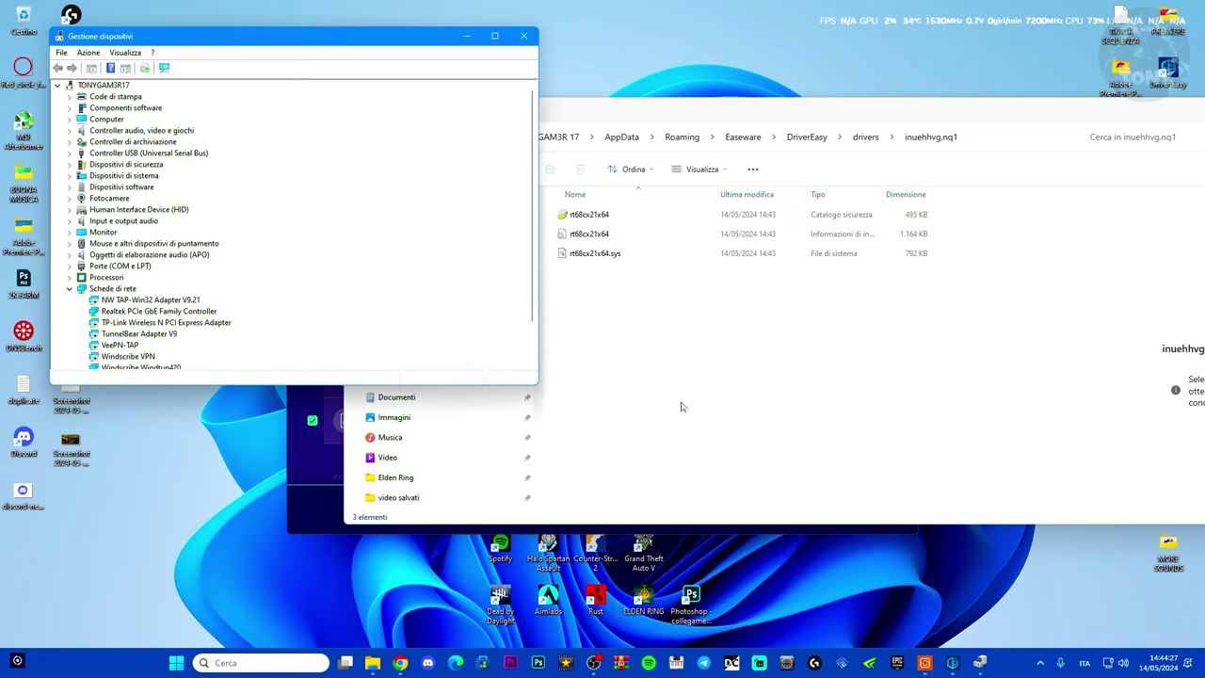
drag(278, 40, 390, 44)
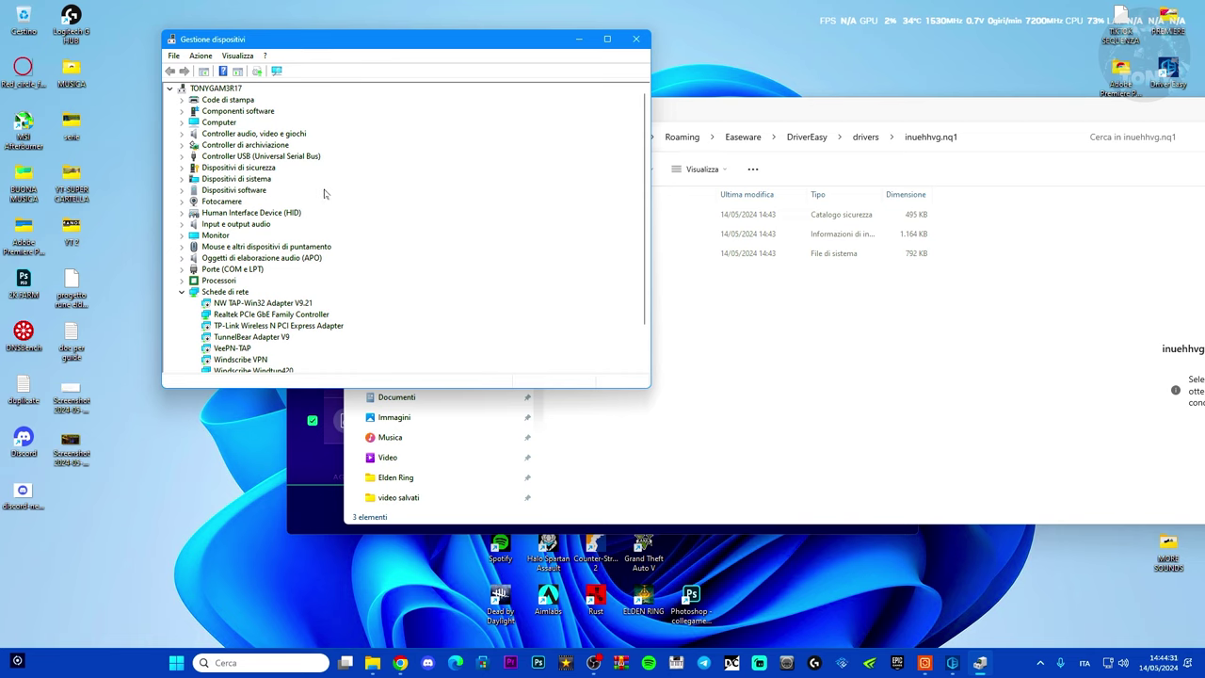
scroll(379, 218, down, 2)
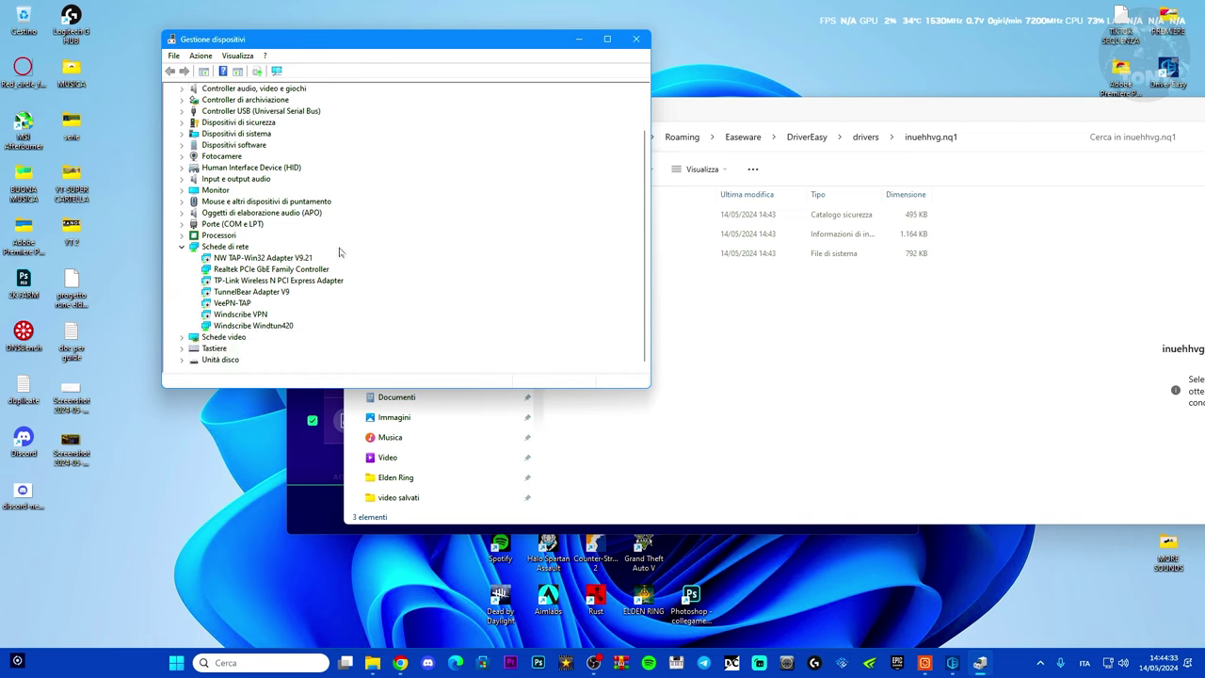
click(227, 272)
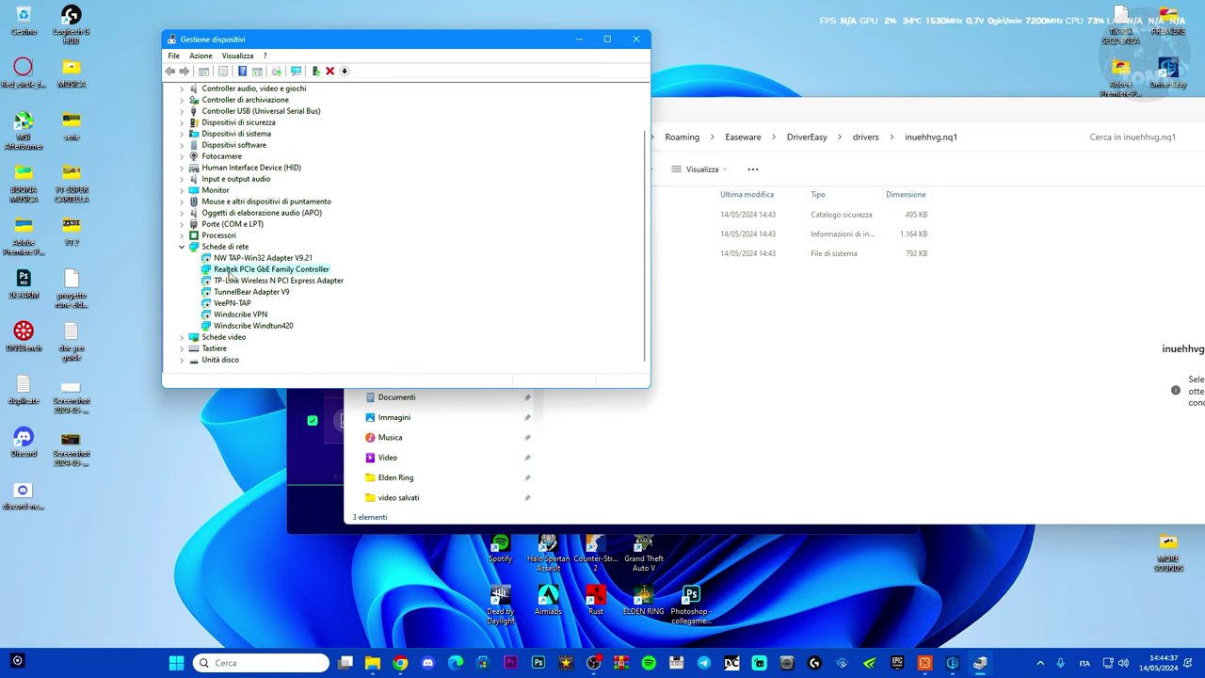
double_click(231, 272)
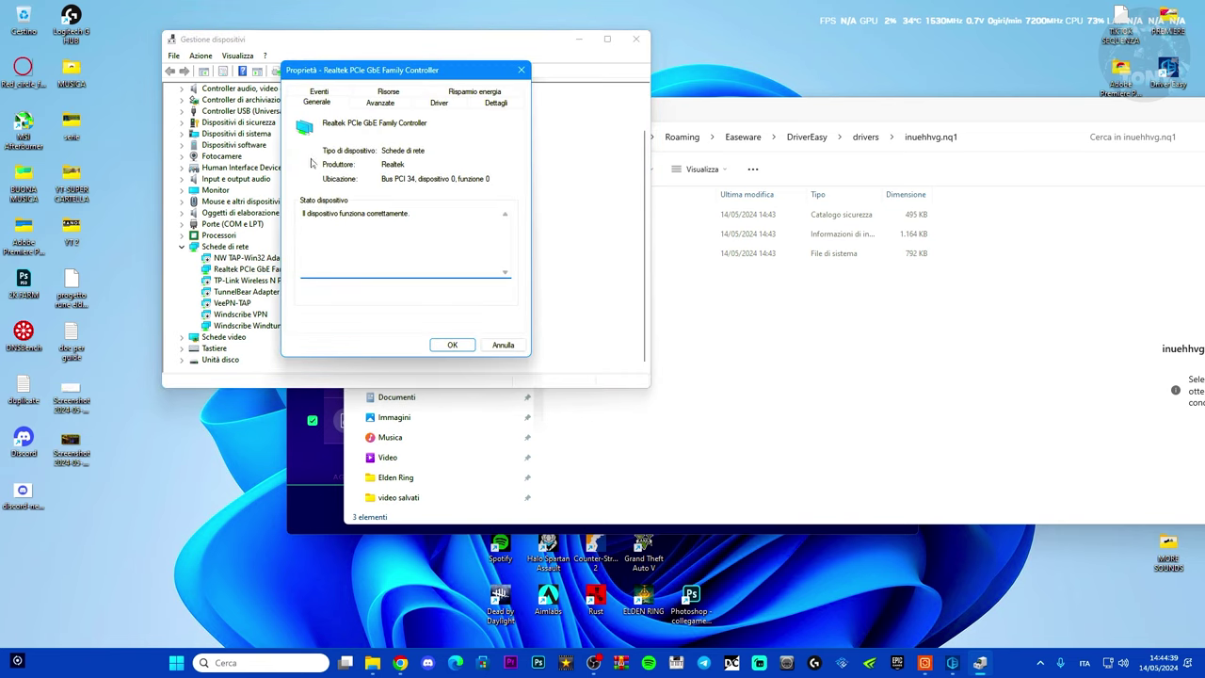
click(517, 68)
Start a driver update for the Realtek PCIe GbE Family Controller using the option Cerca i driver nel computer
right_click(226, 270)
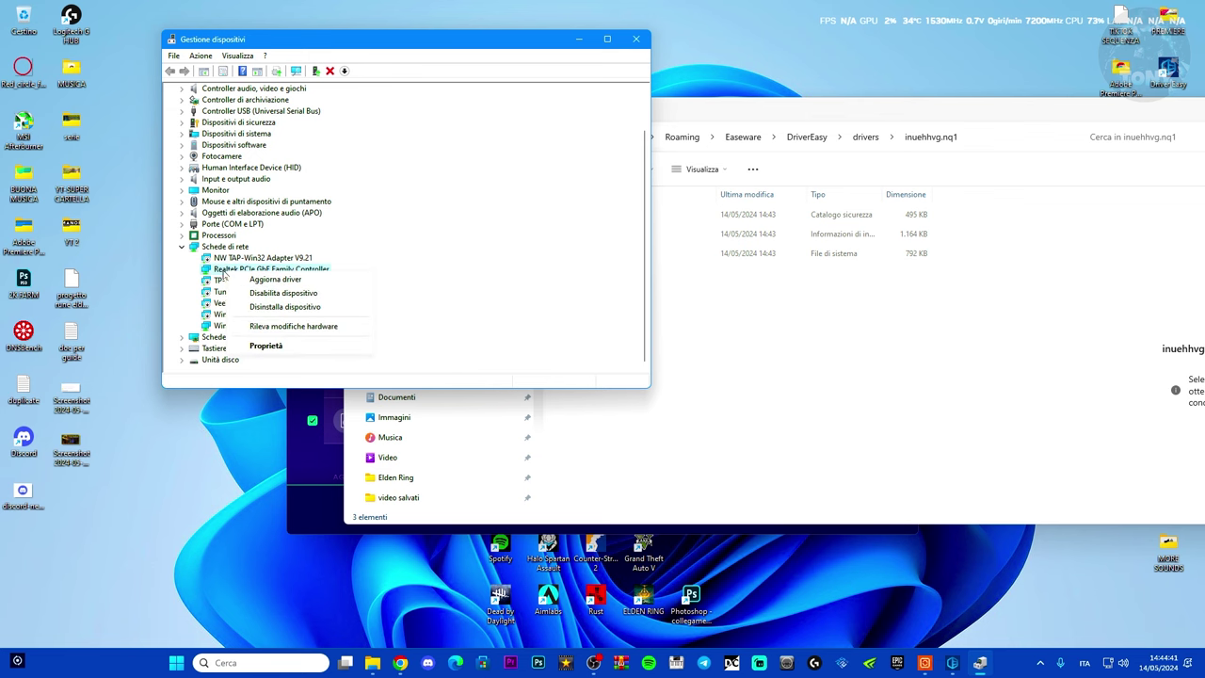
click(264, 279)
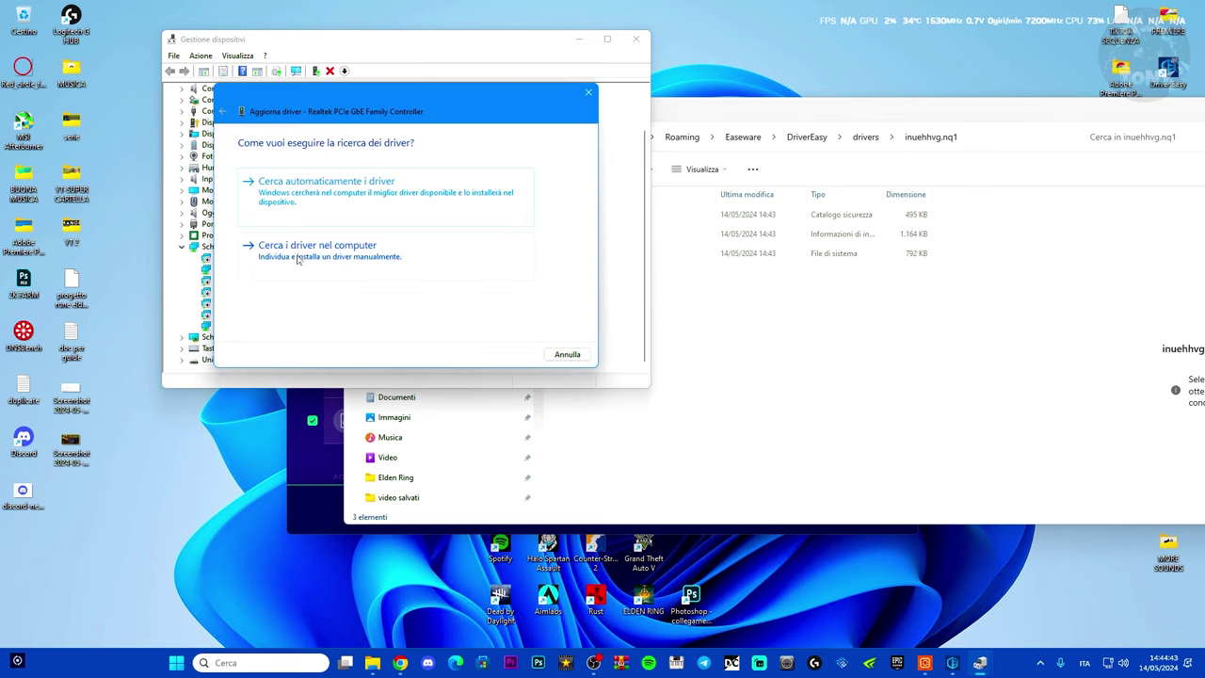
click(303, 253)
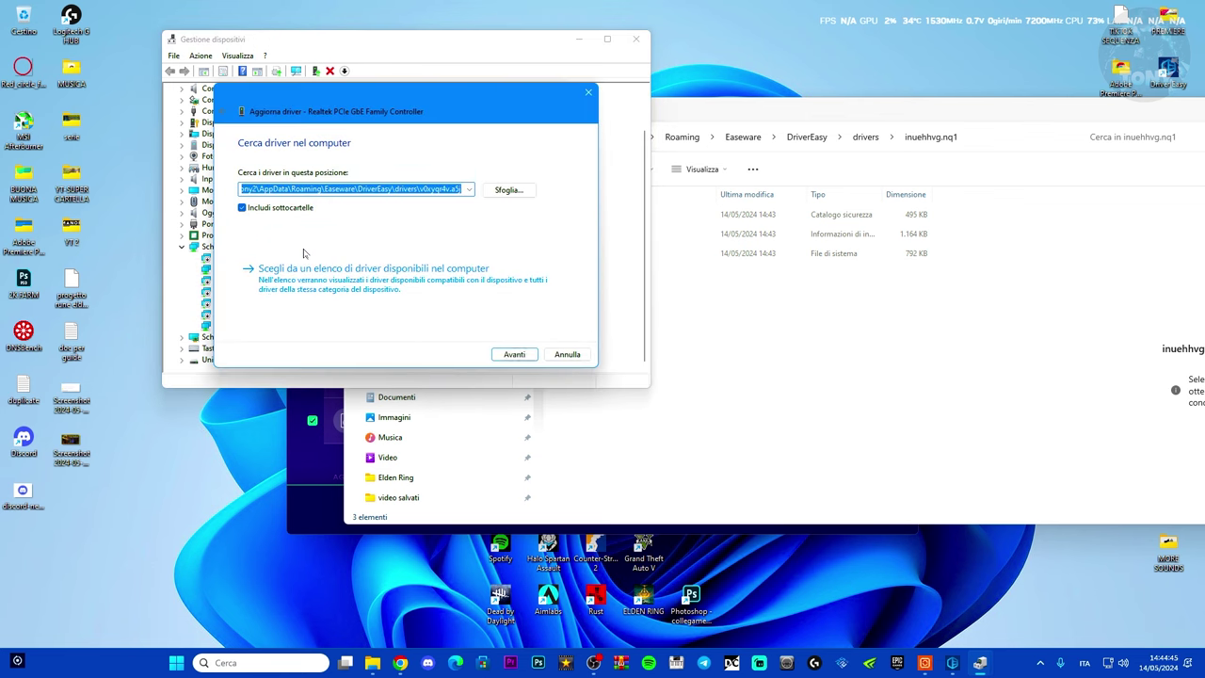
Replace the driver search location with the copied inuehhvg.nq1 folder path and install the driver from it
click(404, 188)
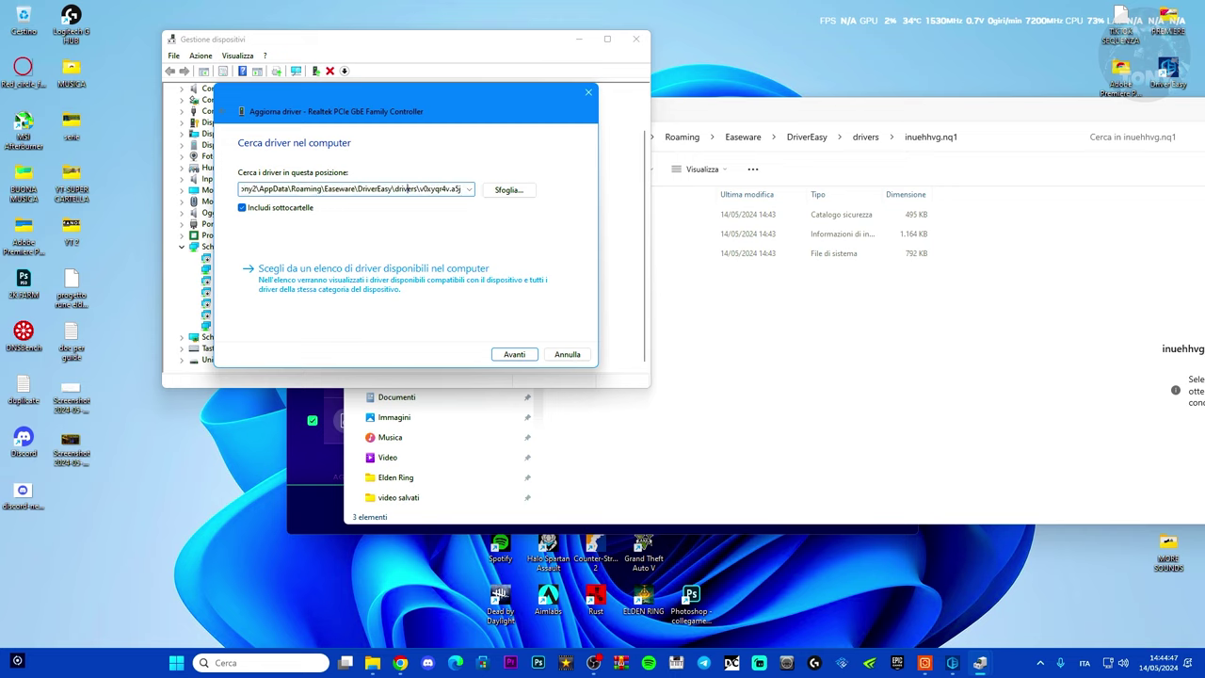
drag(243, 188, 549, 191)
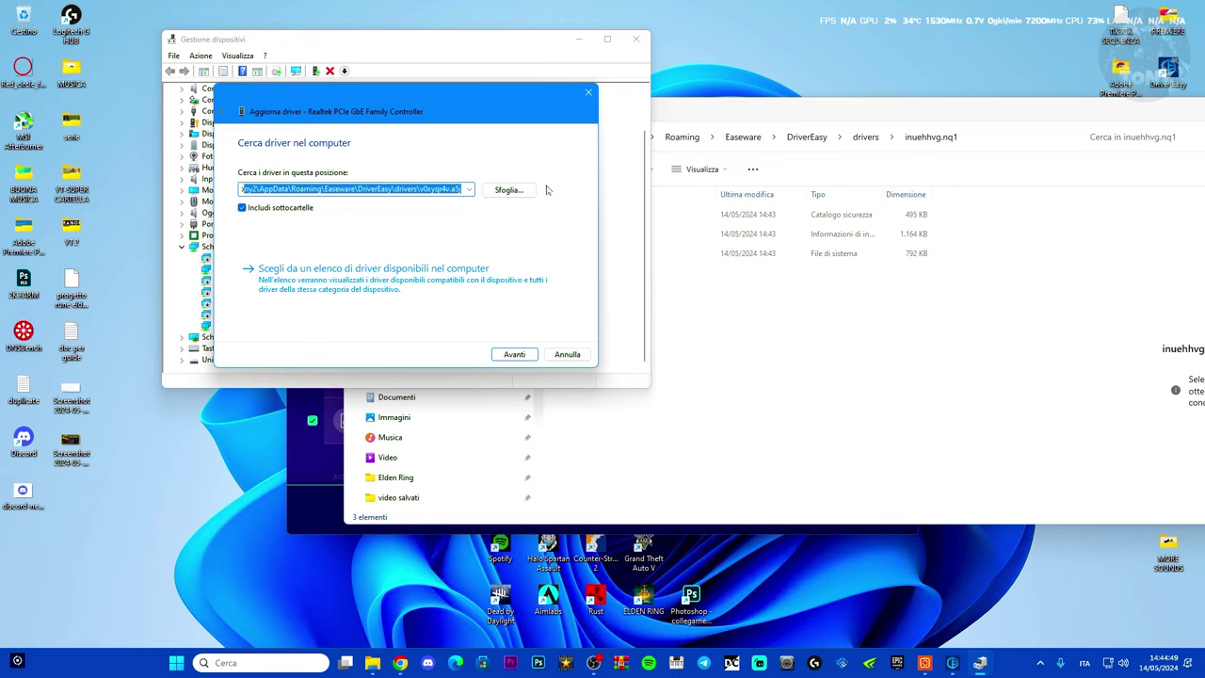
text(c)
key(ctrl+a)
key(BackSpace)
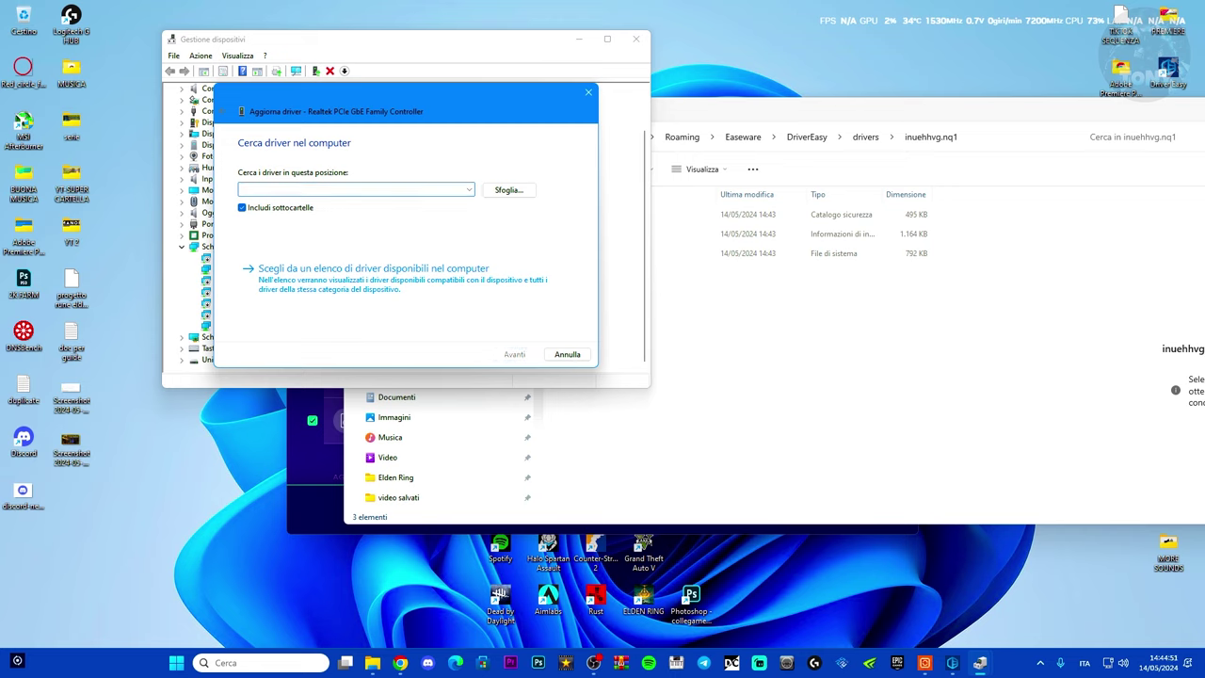
click(777, 114)
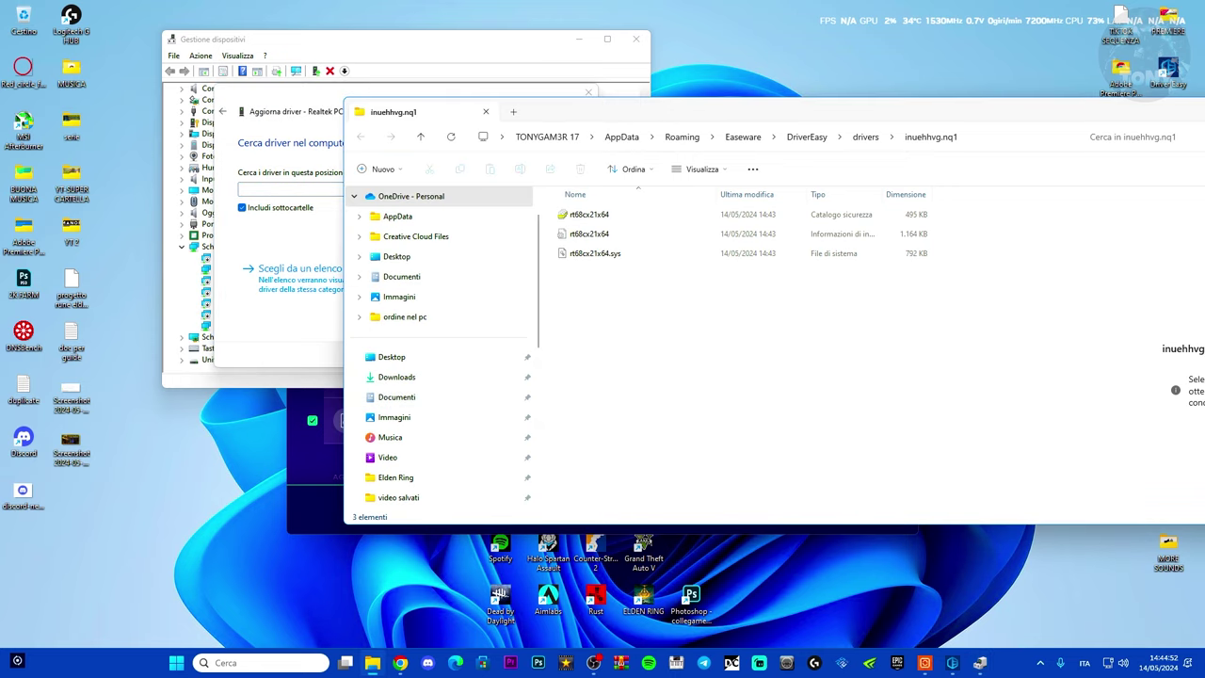
click(392, 52)
key(ctrl+v)
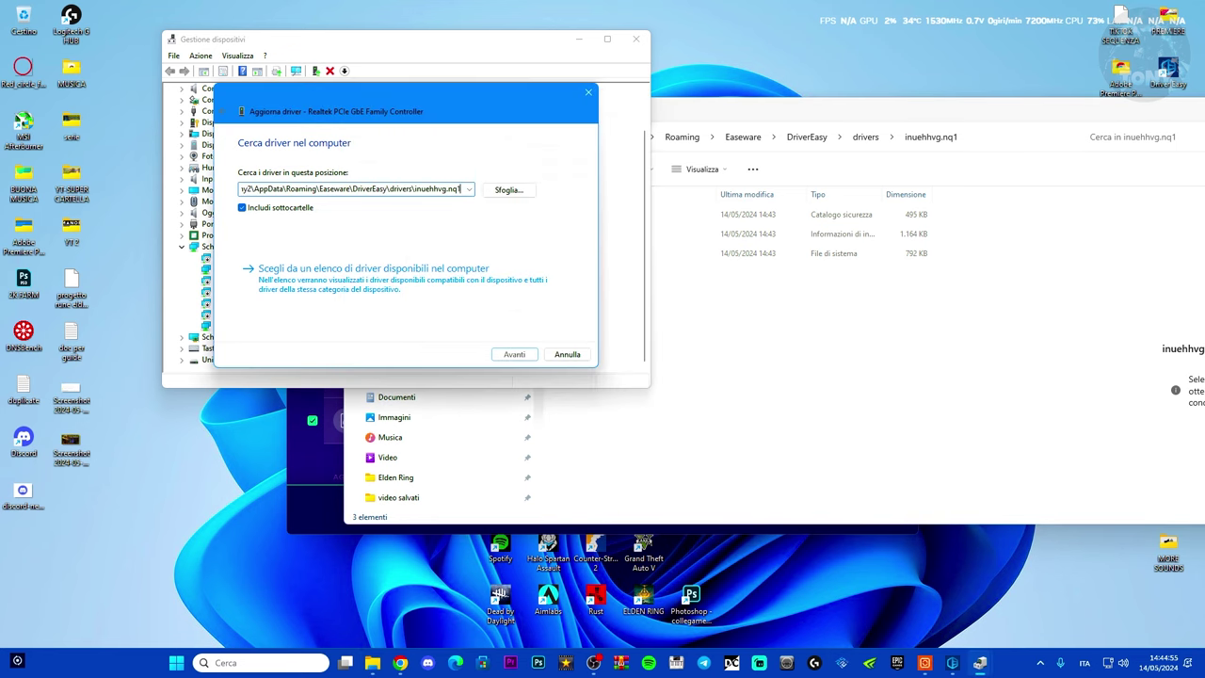
click(514, 354)
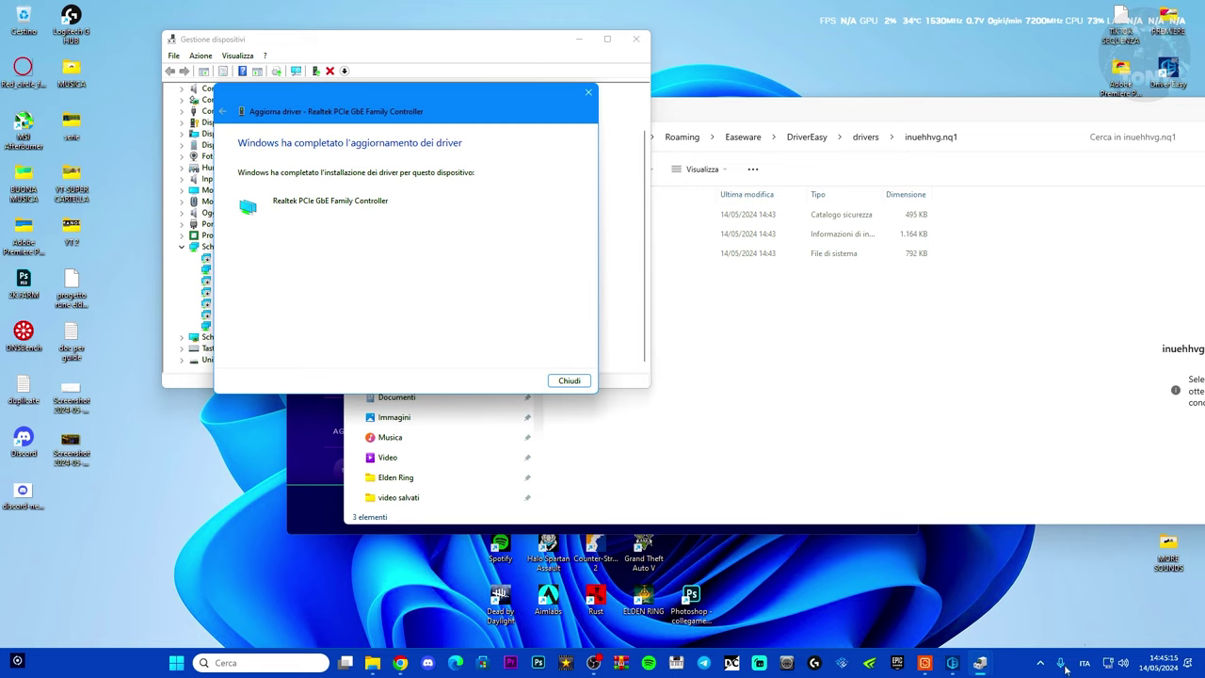
Close the completed Realtek PCIe GbE Family Controller update wizard, Gestione dispositivi and the inuehhvg.nq1 folder window
mouse_move(1109, 659)
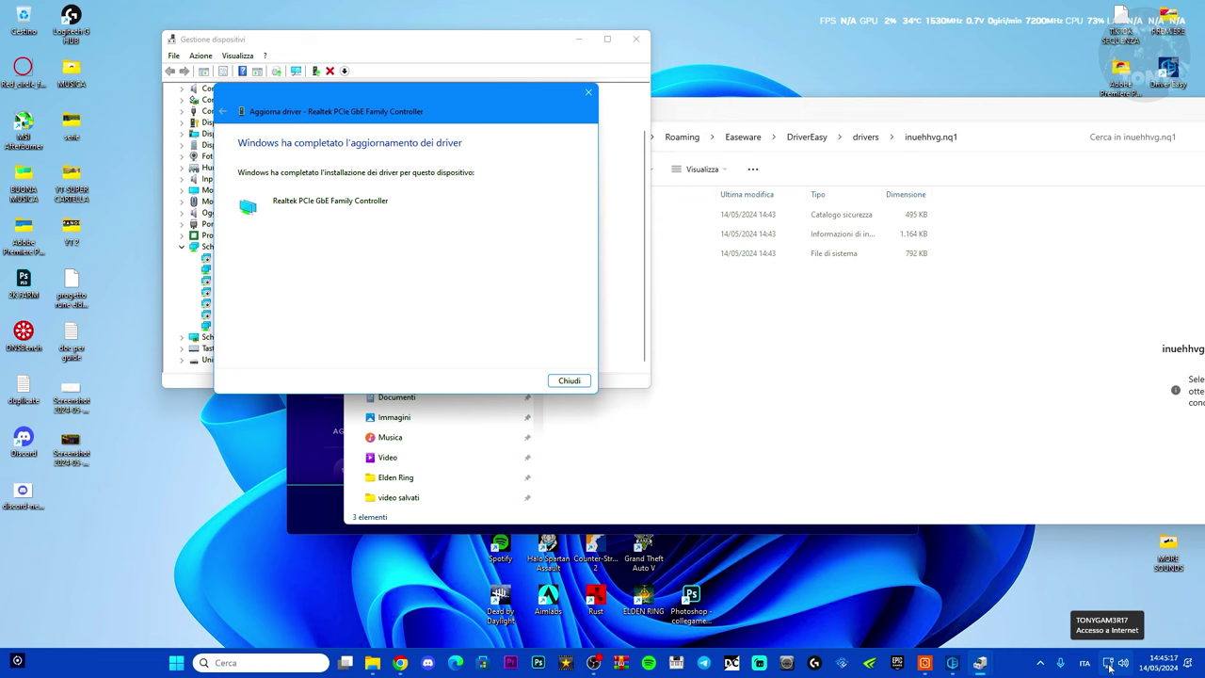
click(563, 382)
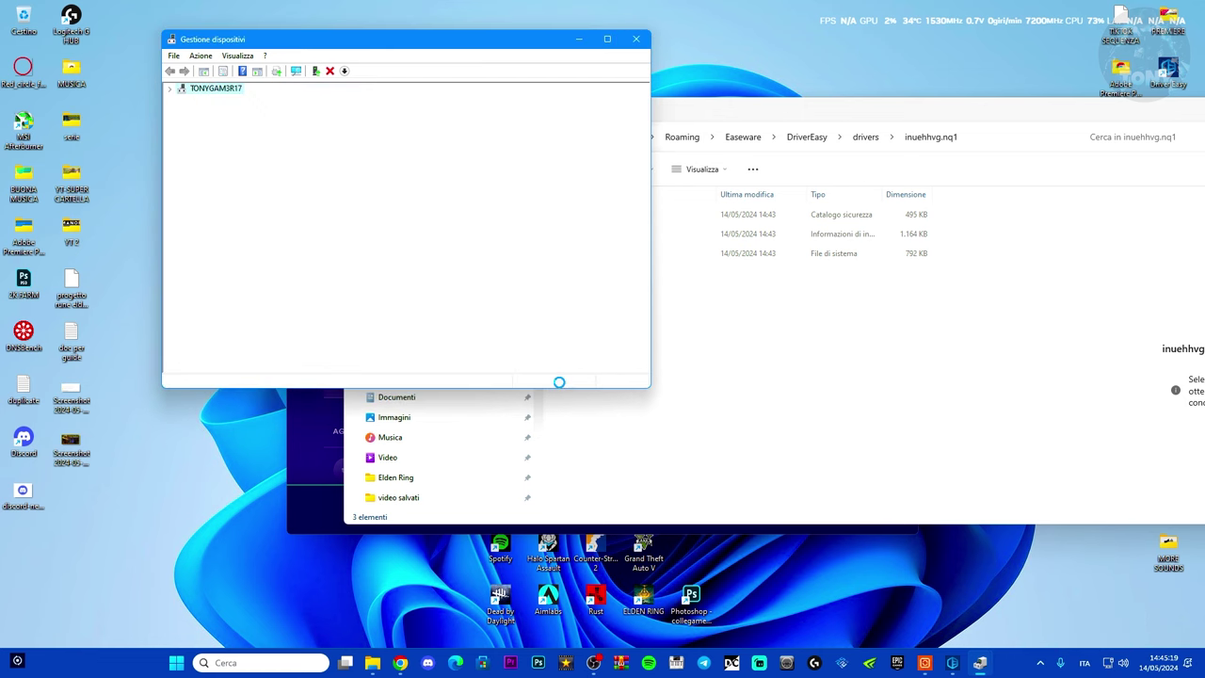
click(636, 38)
drag(694, 111, 444, 118)
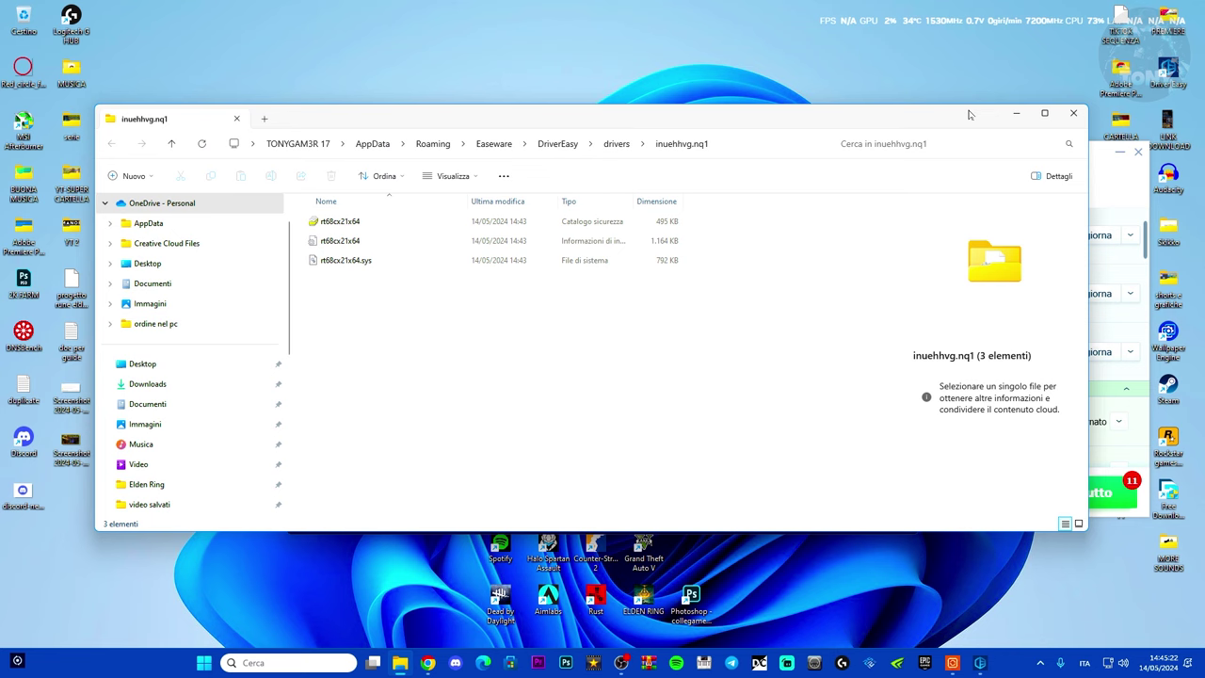
click(1074, 115)
Move the Driver Easy window, review its list of driver updates, and minimize it to bring Avast Driver Updater into view
drag(953, 170, 805, 156)
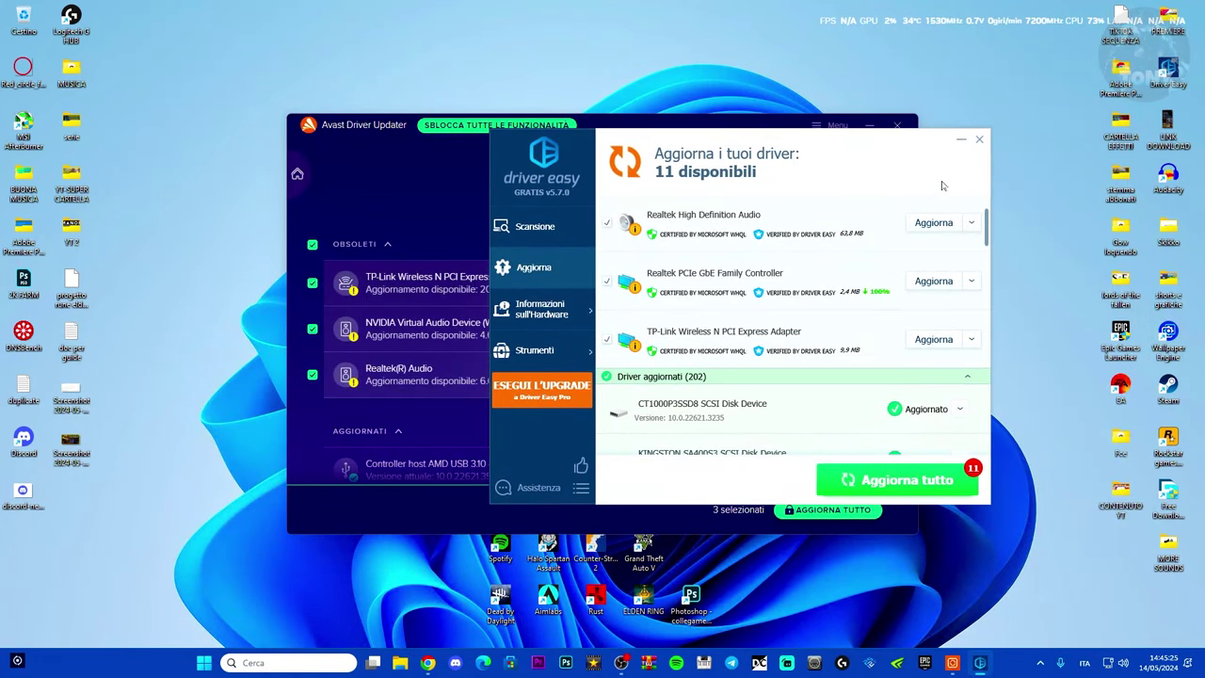
scroll(987, 237, down, 3)
scroll(987, 238, down, 3)
scroll(987, 226, up, 10)
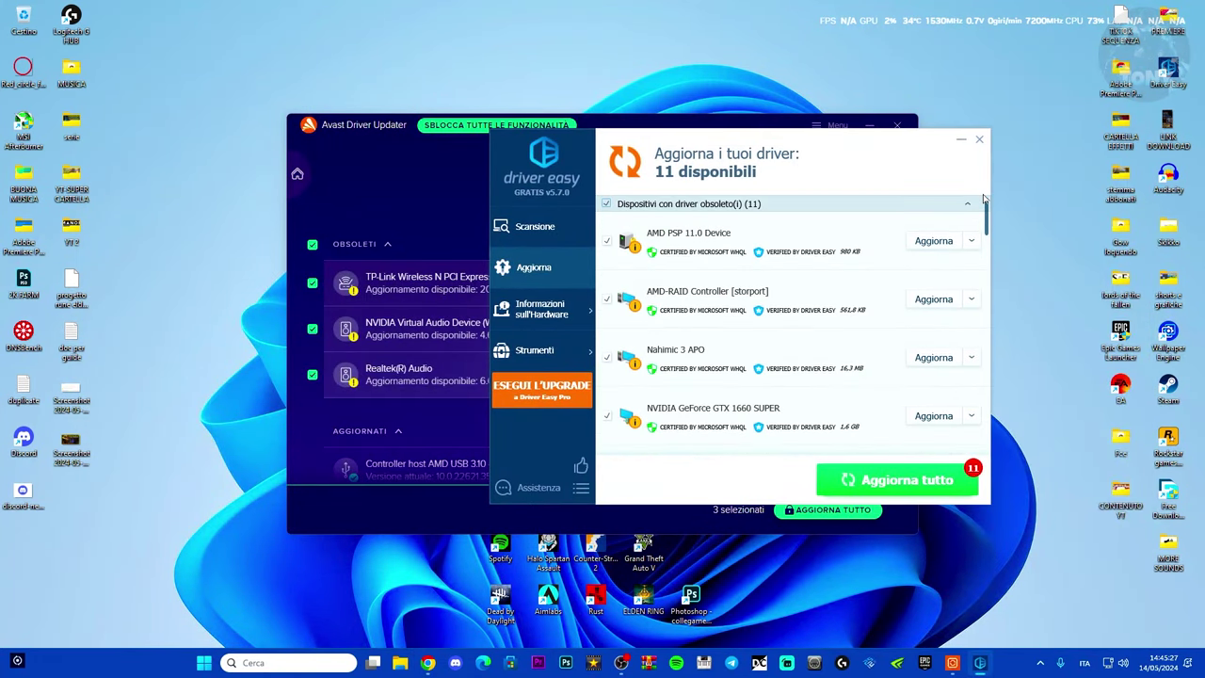
click(961, 141)
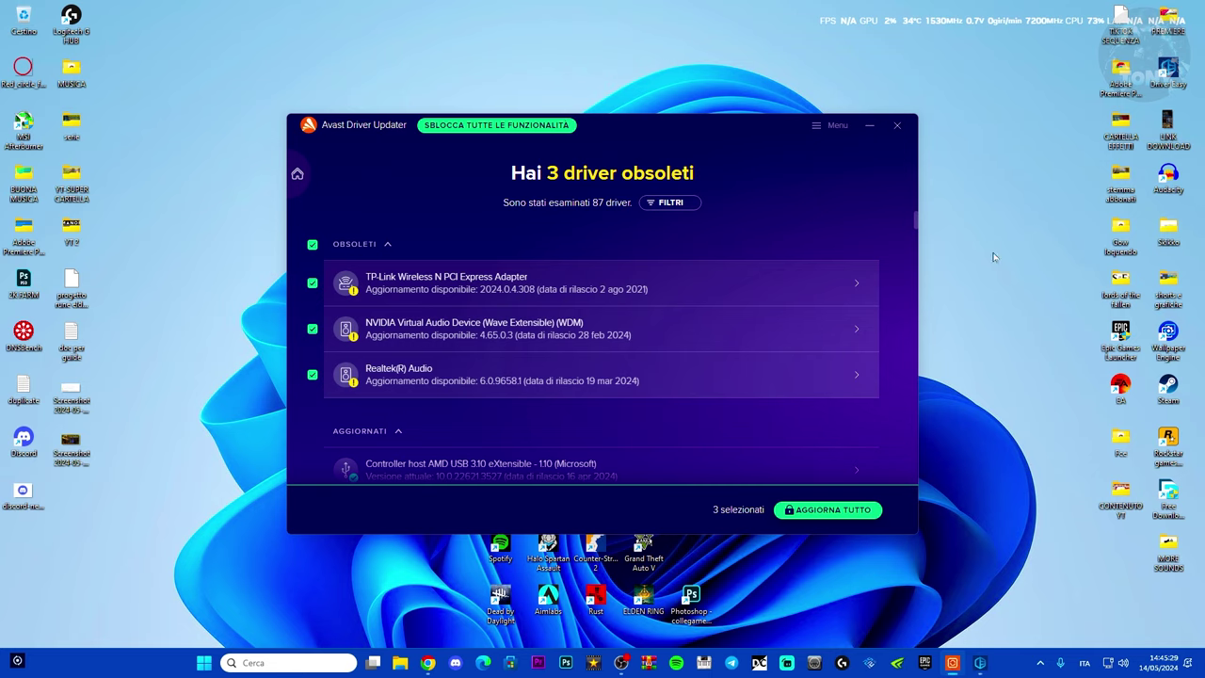